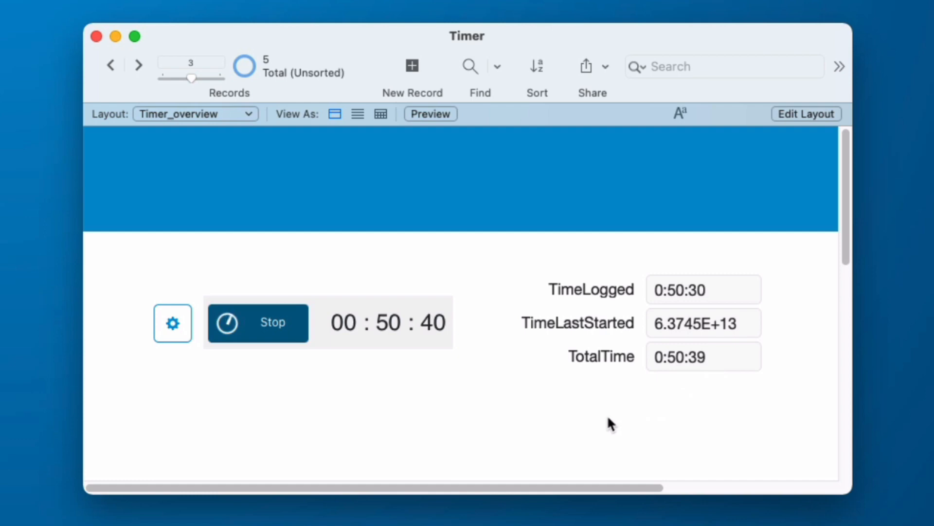
- Stop and restart the timer on record 3 twice, leaving it running
left_click(252, 323)
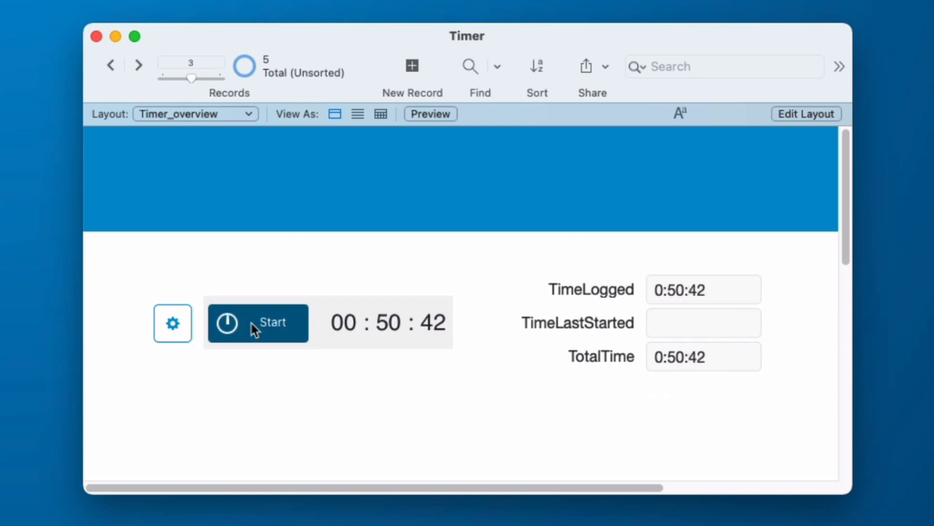
left_click(252, 323)
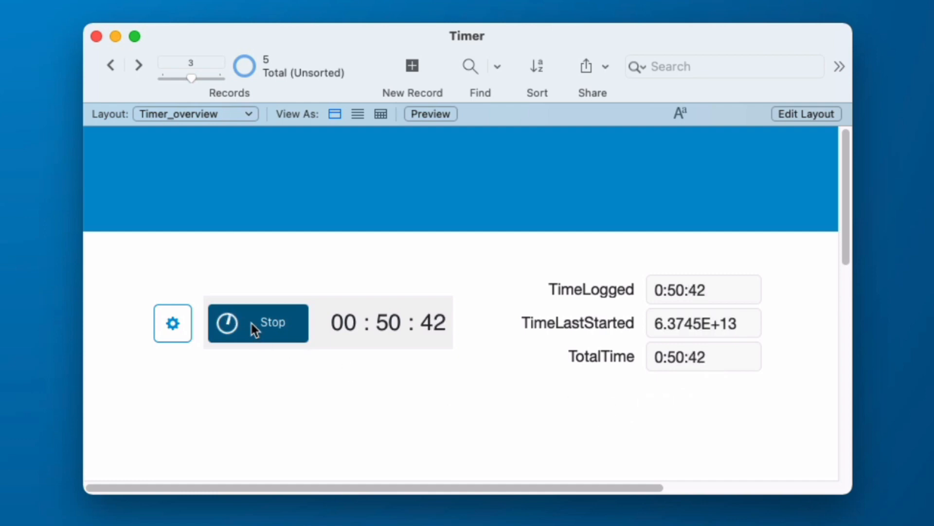
left_click(252, 323)
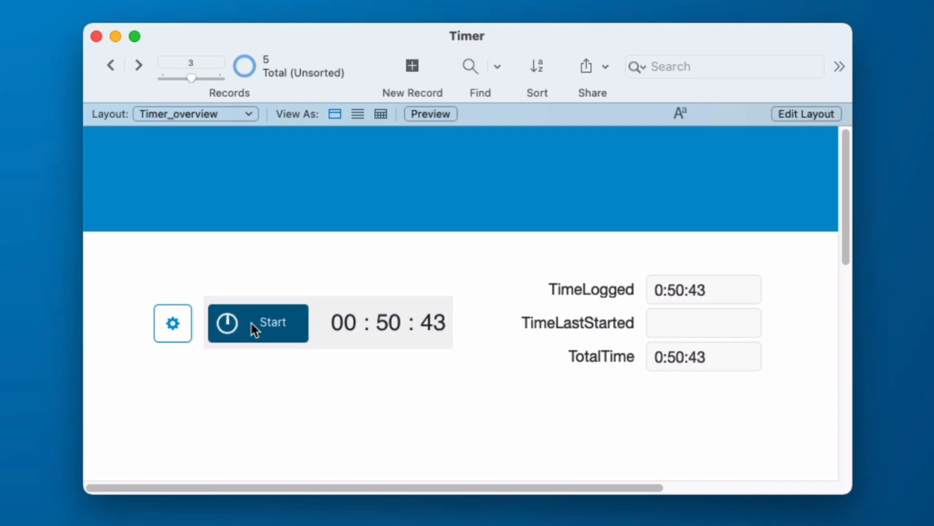
left_click(252, 323)
- Start the timers on records 4 and 5
left_click(138, 65)
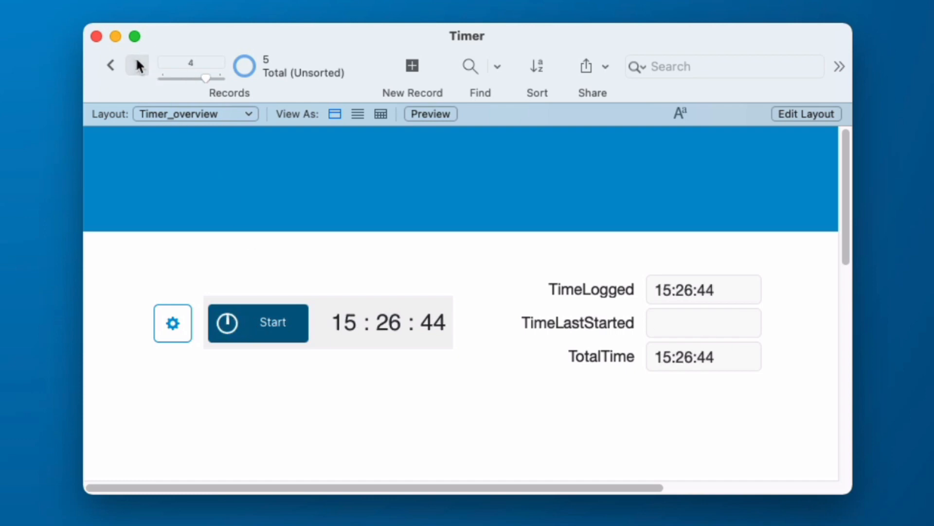
left_click(272, 322)
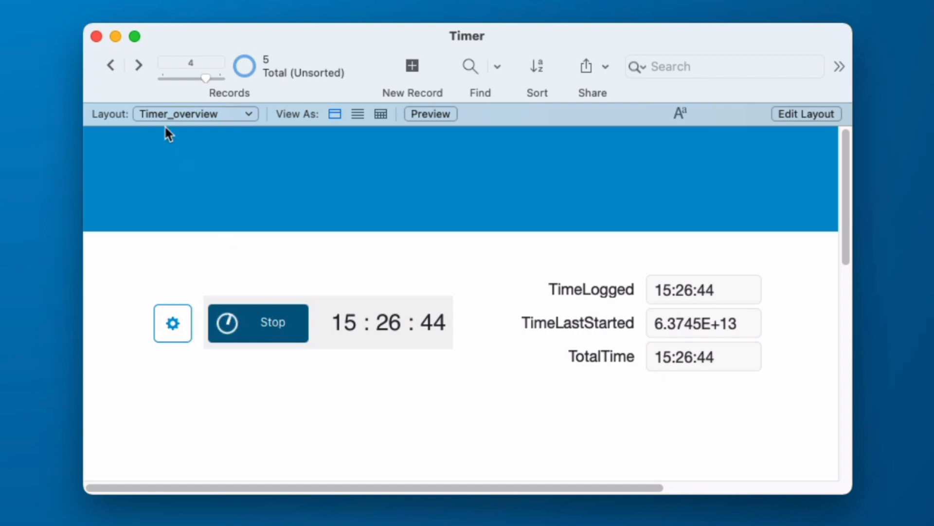
left_click(139, 66)
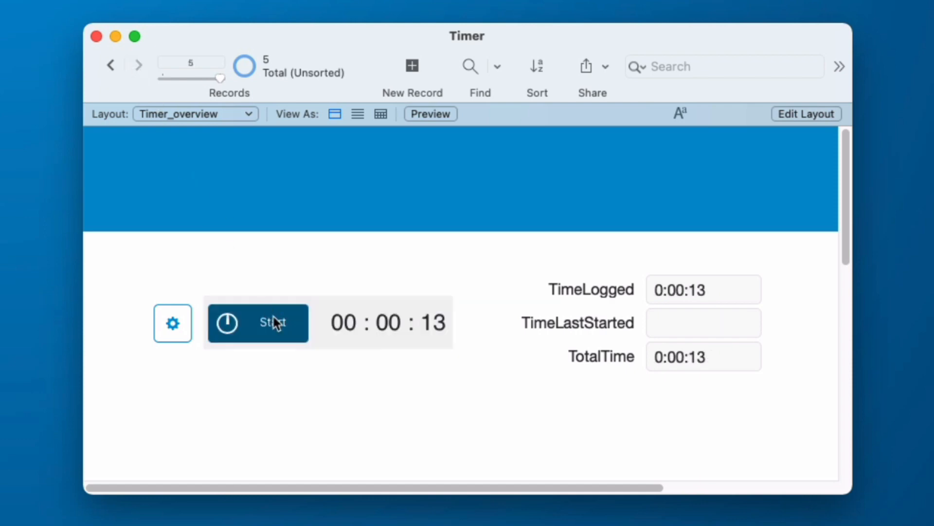
left_click(274, 317)
- Check the running timers on records 4 and 3, and return to record 5 to stop its timer
left_click(110, 66)
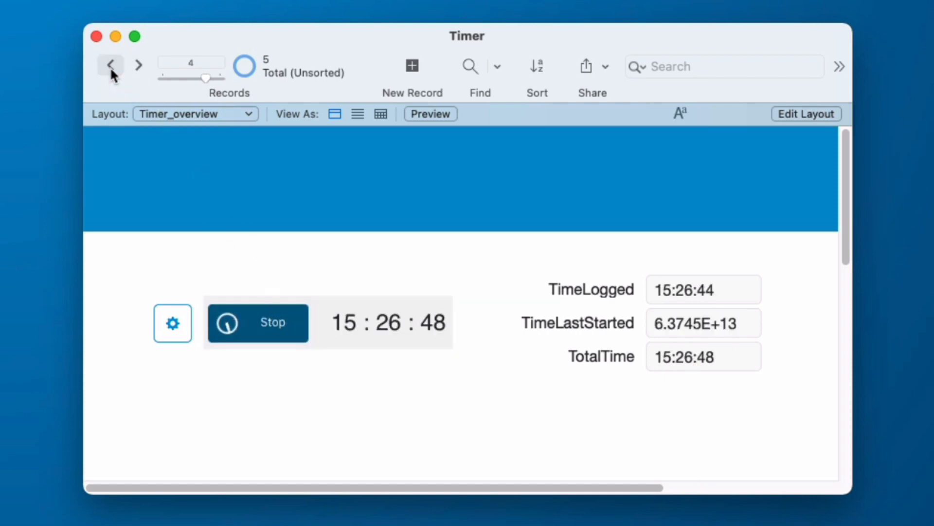
left_click(111, 66)
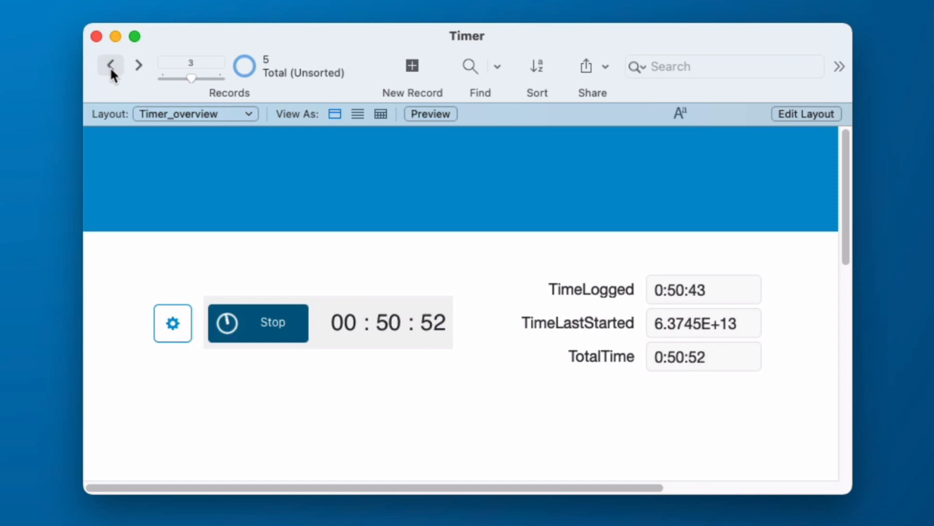
left_click(134, 68)
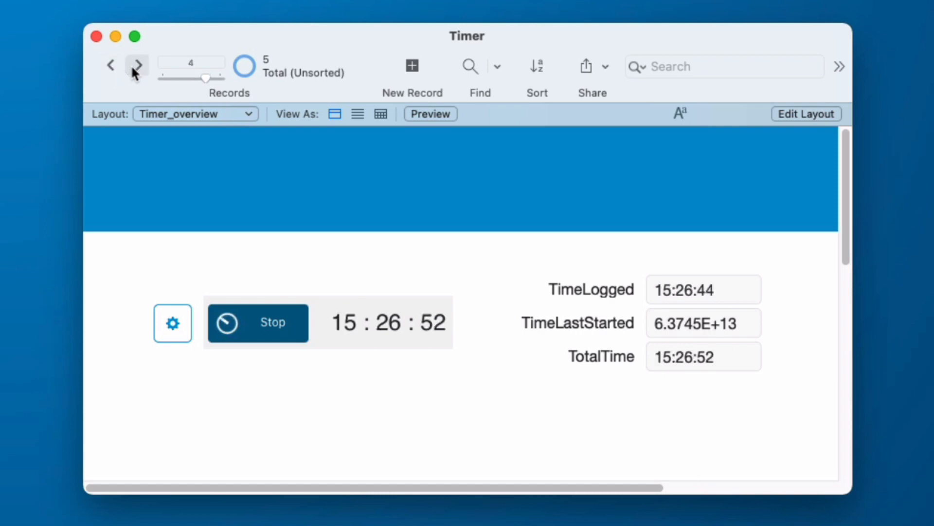
left_click(134, 69)
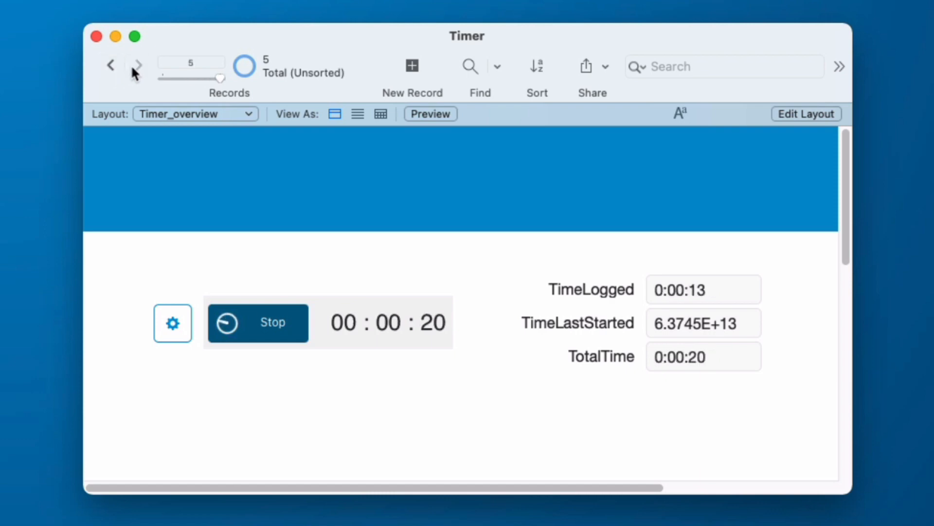
left_click(287, 323)
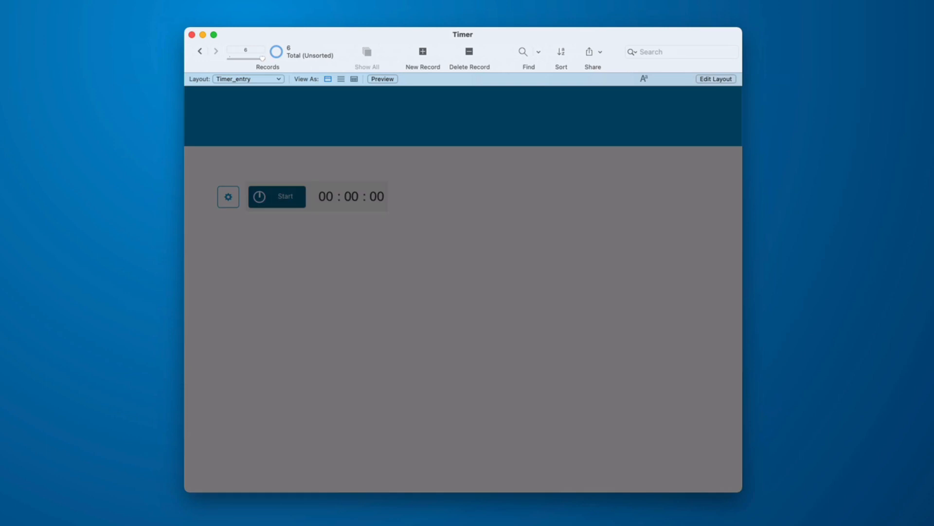
- Try to configure the timer with Timer_entry as its TimeLog layout, checking the time logged and total time field choices, and close the configurator
left_click(476, 213)
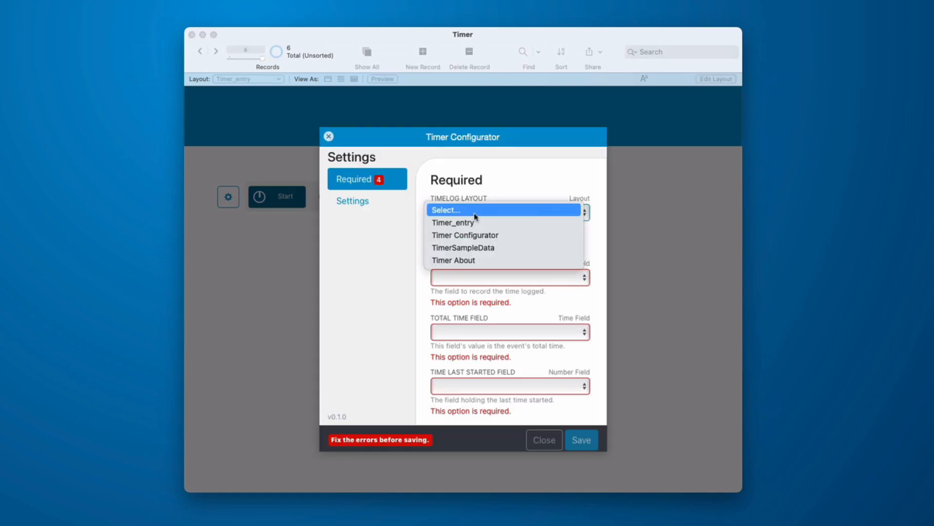
left_click(505, 223)
left_click(477, 264)
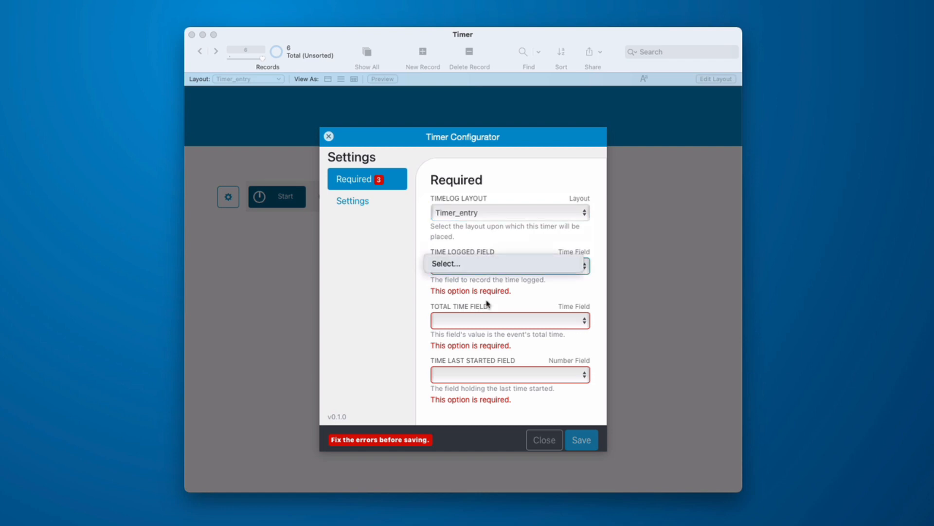
left_click(489, 323)
left_click(488, 322)
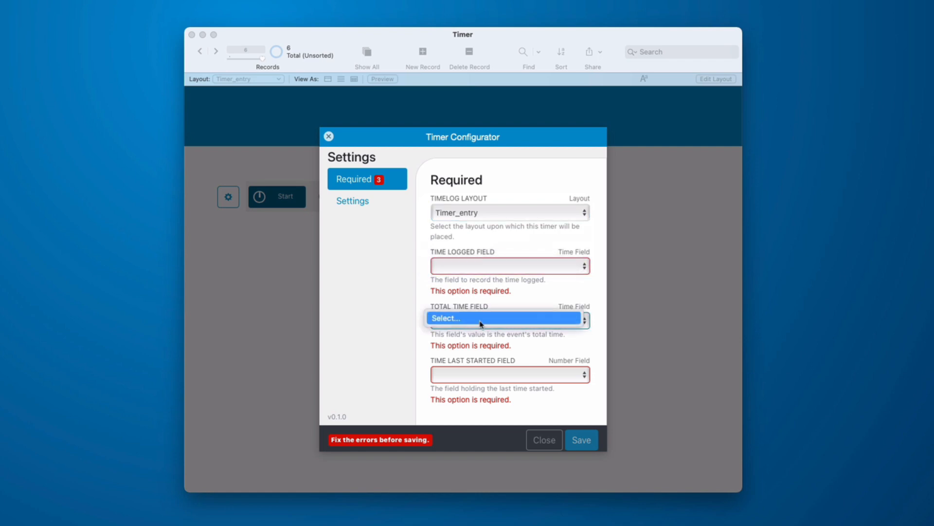
left_click(558, 442)
left_click(558, 442)
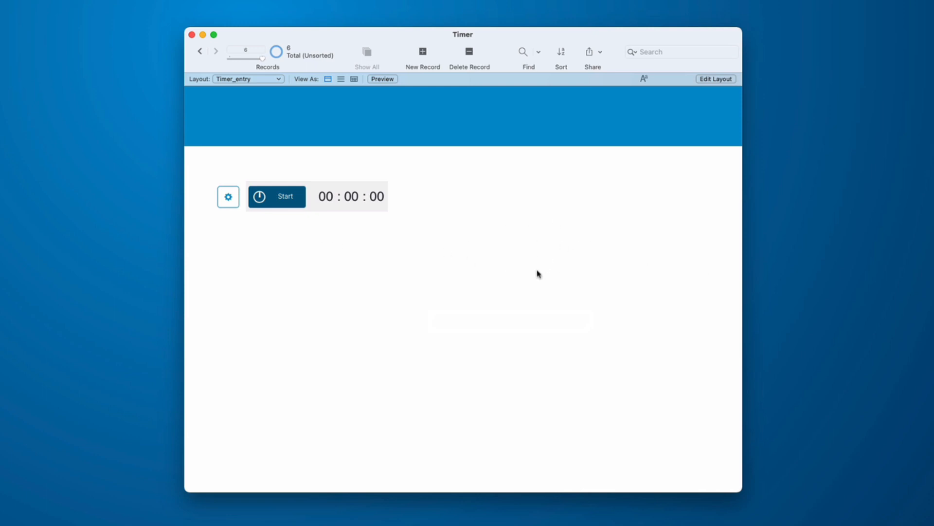
- Place the TimeLogged, TimeLastStarted and TotalTime fields on the Timer_entry layout beside the timer and return to Browse mode
key("super+l")
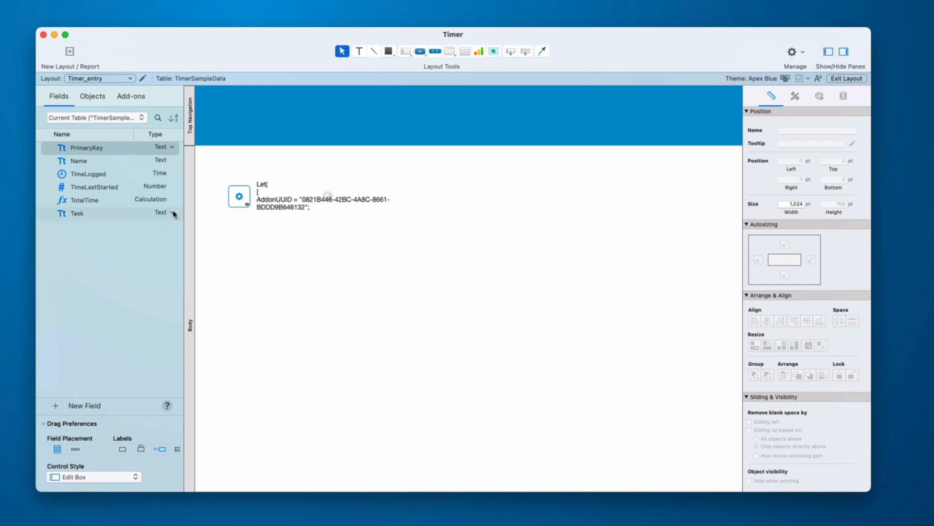
left_click(88, 175)
left_click(81, 200, "shift")
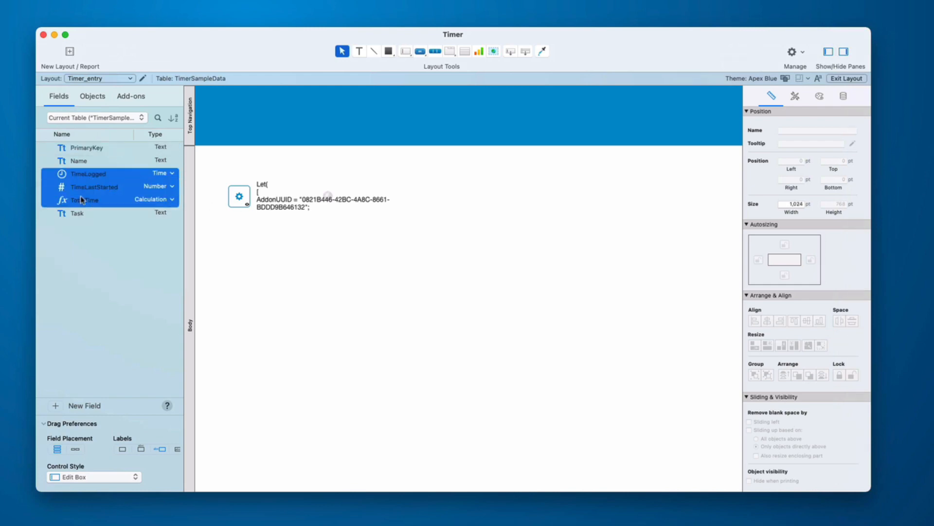
left_click_drag(80, 176, 549, 202)
left_click(590, 214)
left_click(517, 197)
left_click(587, 273)
key("super+b")
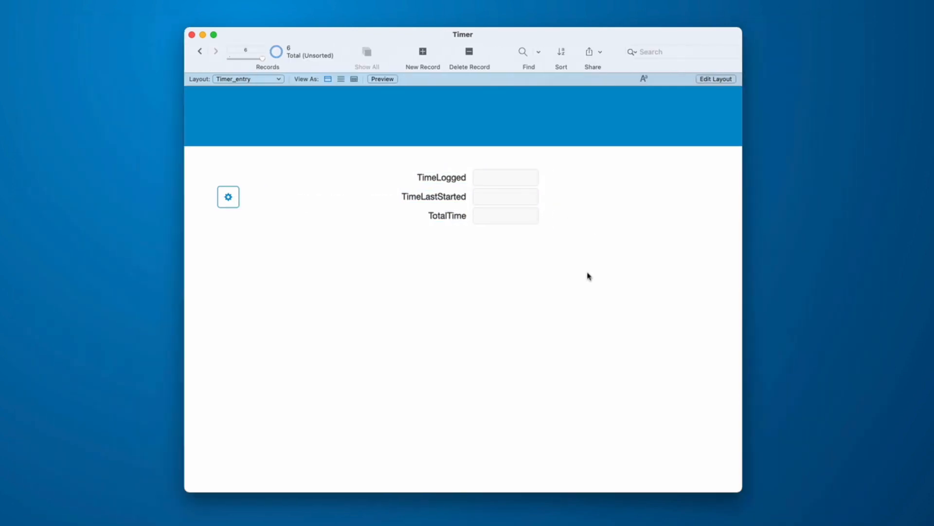
- Configure the timer with the Timer_entry layout, assign TimeLogged, TotalTime and TimeLastStarted to its required fields, and save
left_click(229, 197)
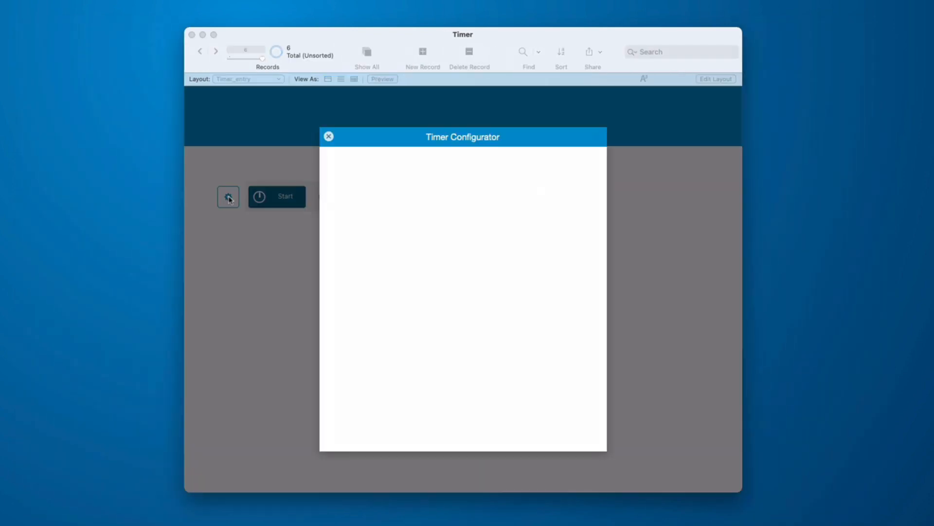
left_click(464, 213)
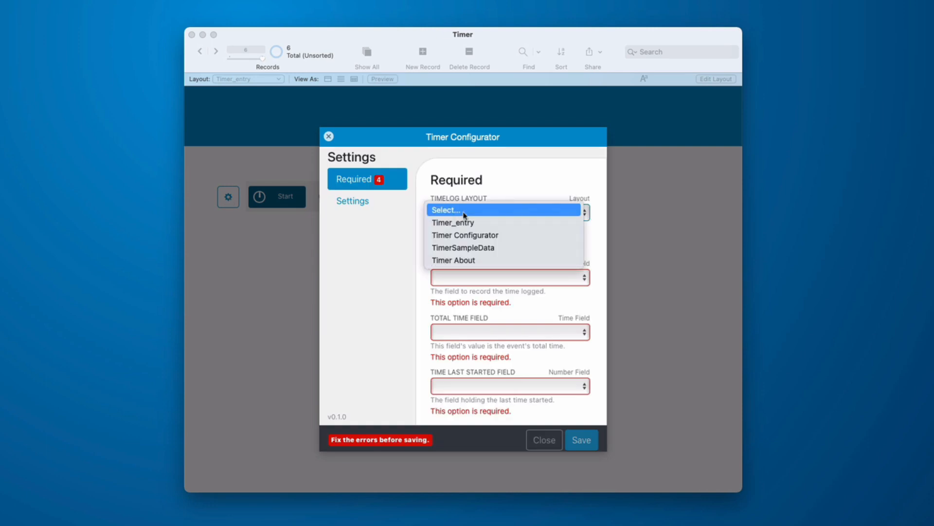
left_click(503, 222)
left_click(525, 266)
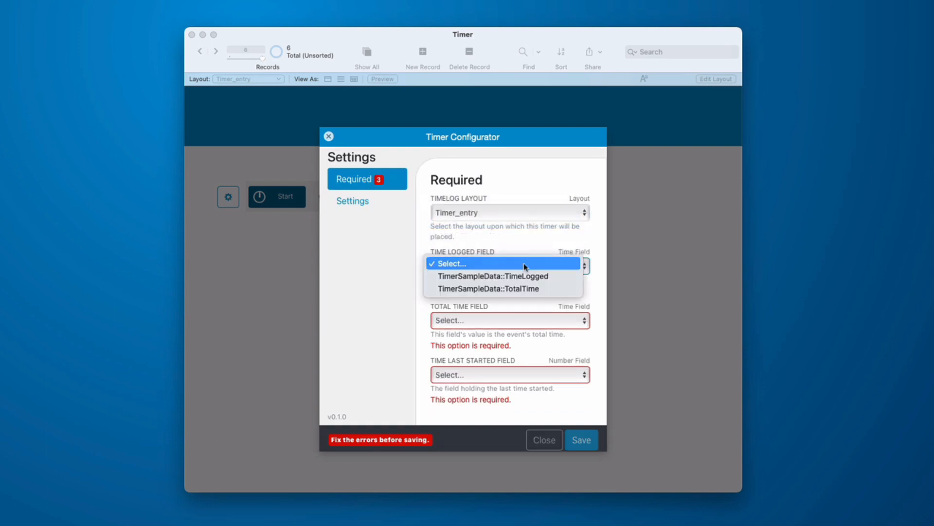
left_click(559, 275)
left_click(548, 308)
left_click(547, 327)
left_click(555, 351)
left_click(557, 363)
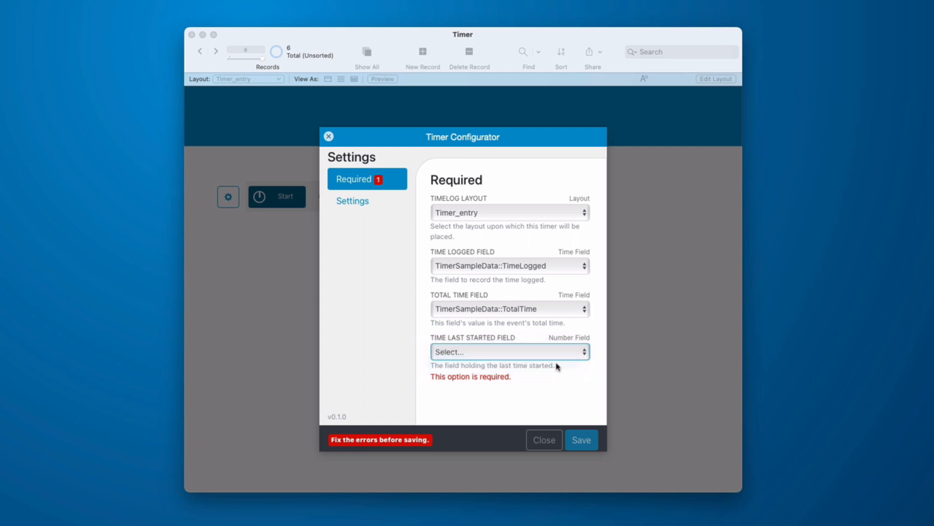
left_click(581, 439)
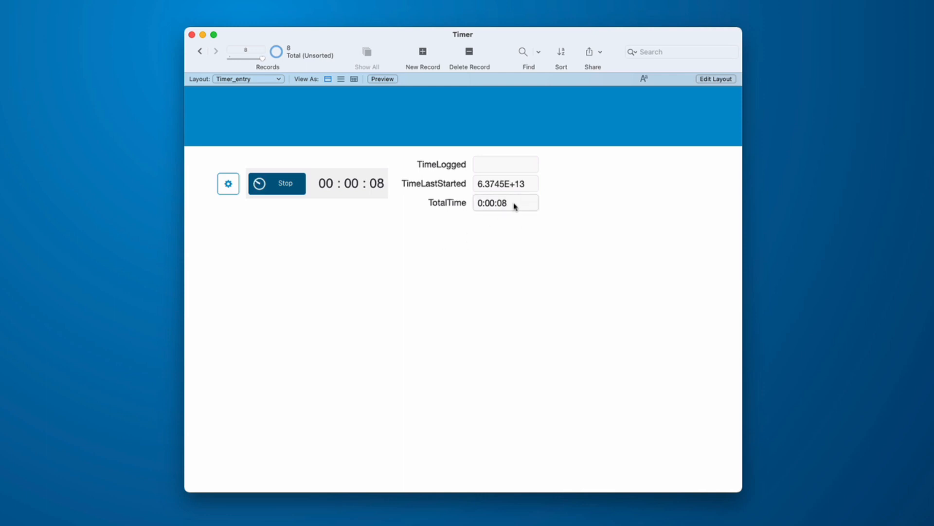
- Examine the TimeLogged field's definition and the TotalTime calculation formula in the TimerSampleData table
key("shift+super+d")
left_click(240, 188)
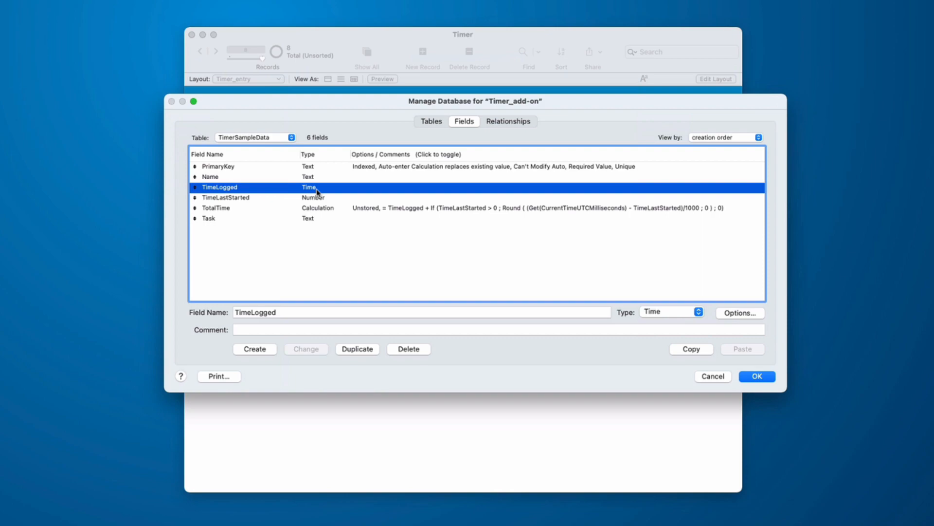
left_click(316, 211)
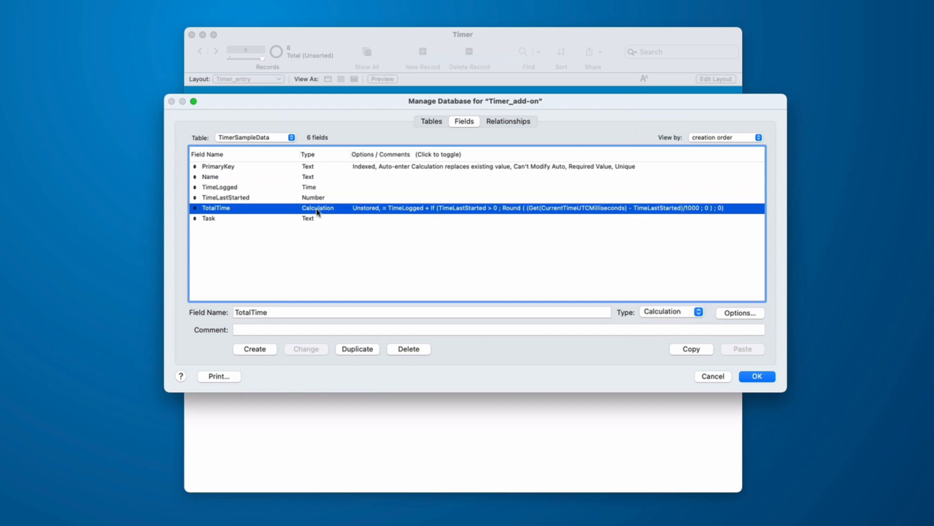
double_click(317, 211)
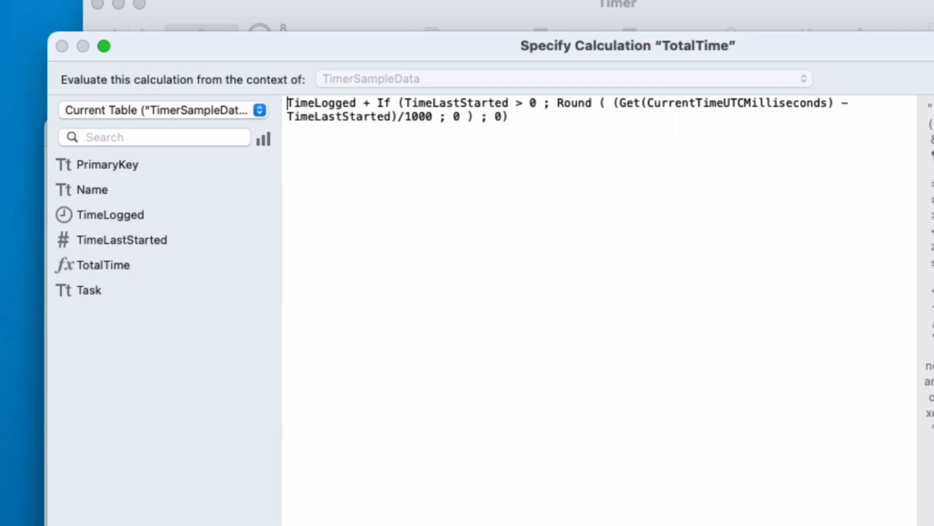
left_click(744, 410)
left_click(757, 376)
- Set the timer's button color to Red in the Timer Configurator and save the change
left_click(228, 187)
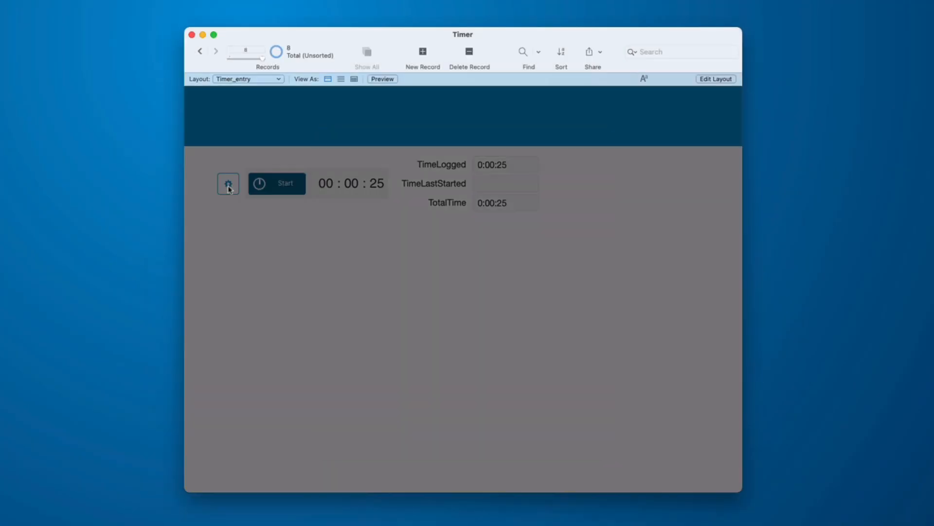
left_click(354, 206)
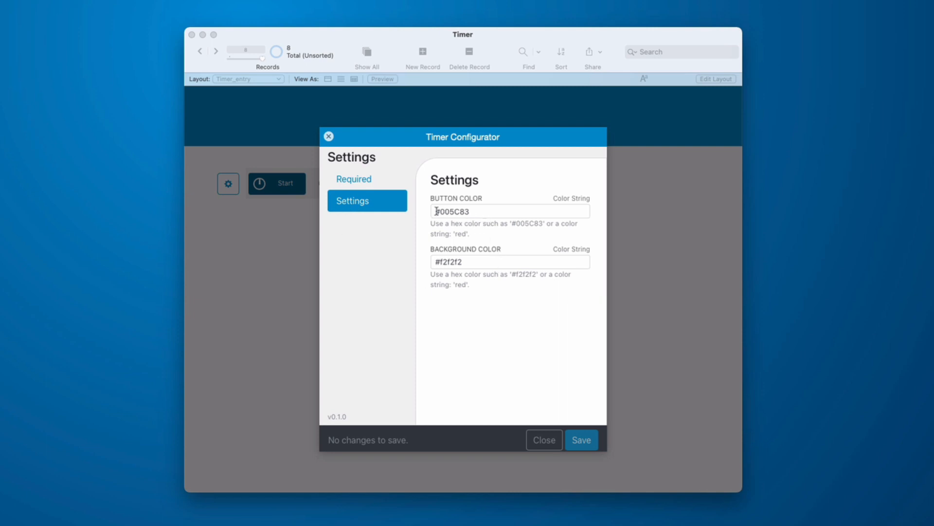
left_click(480, 212)
key("super+a")
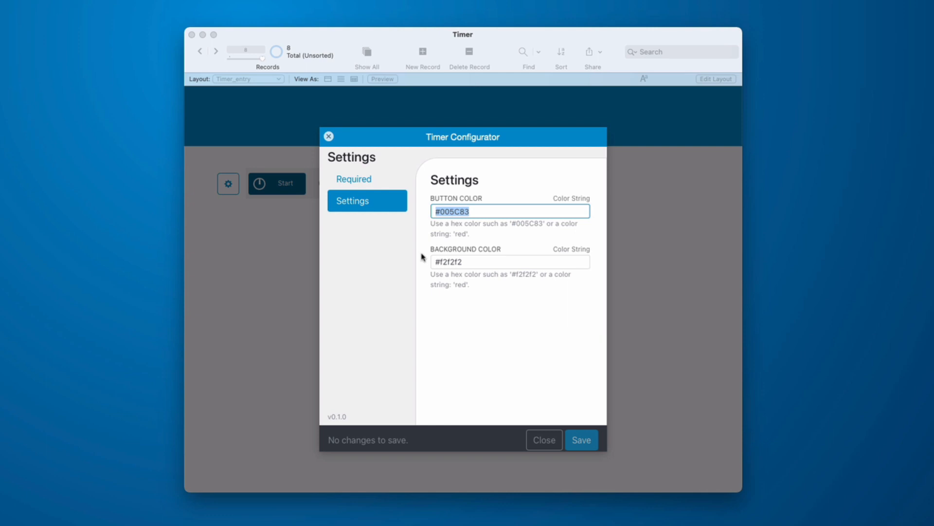
type("Red")
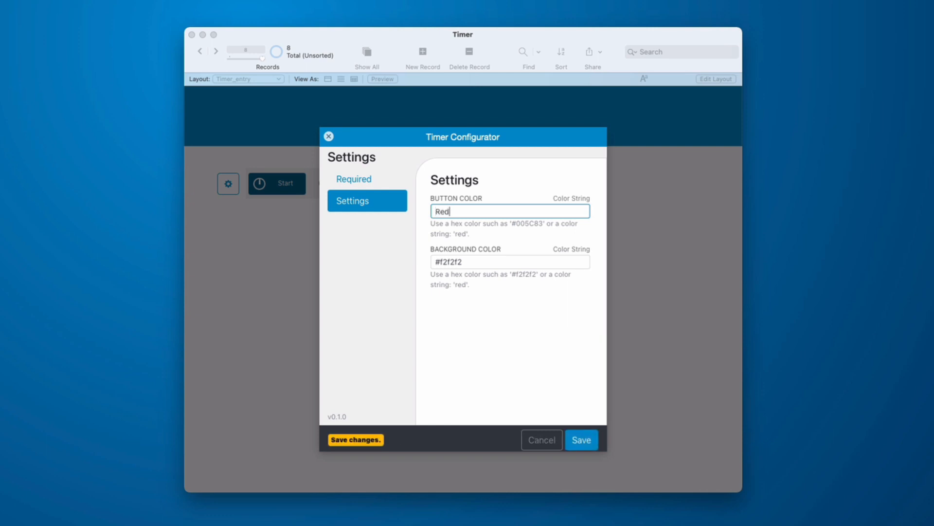
key("Return")
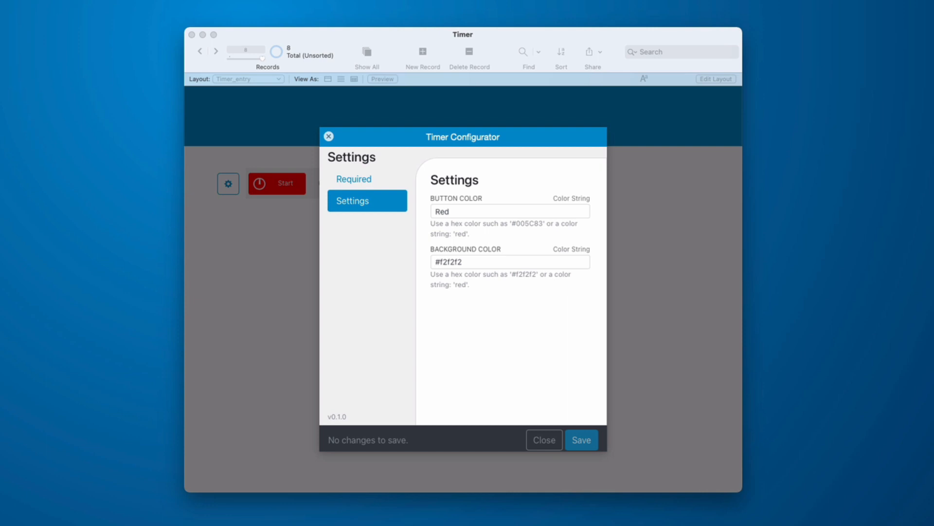
- Set the timer's background color to White and save the configuration
left_click(449, 262)
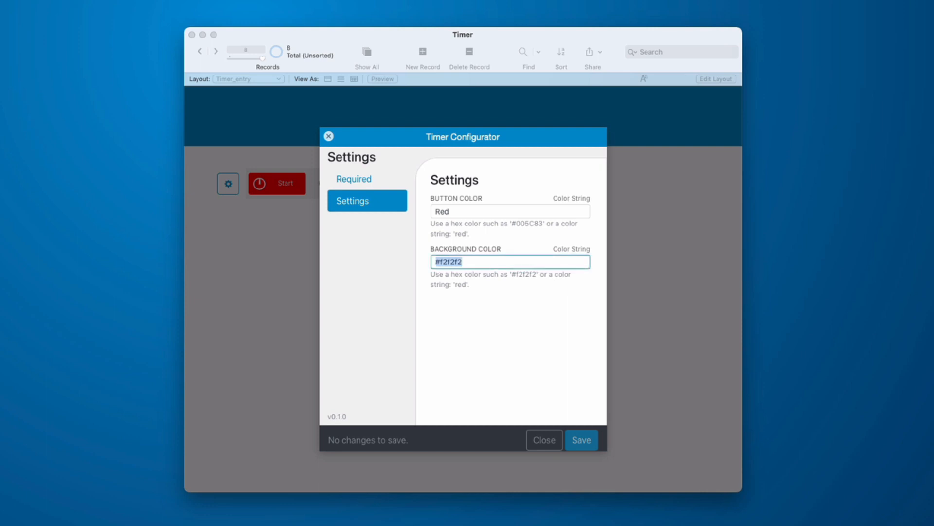
type("White")
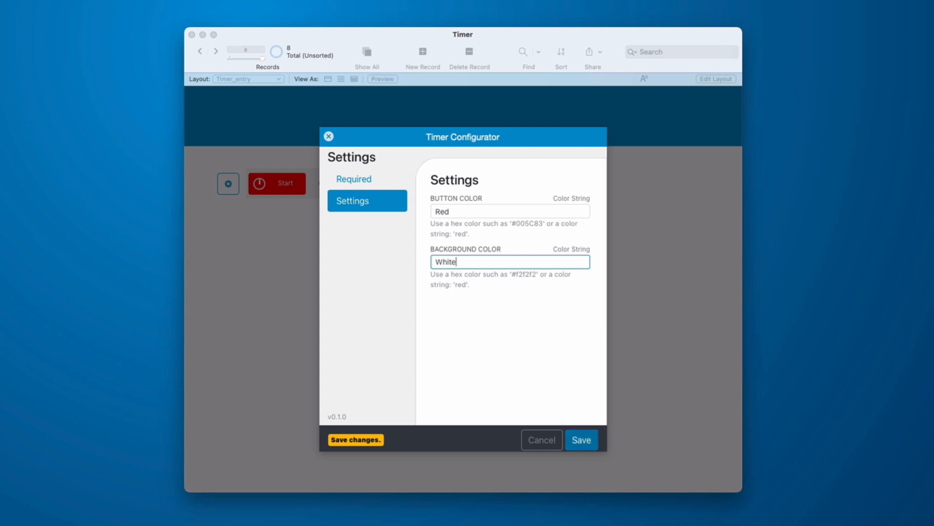
left_click(581, 440)
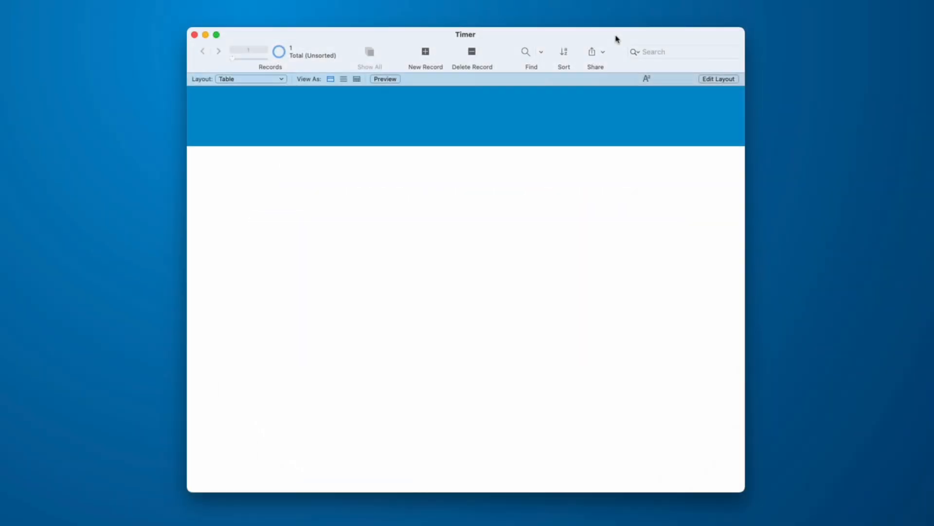
- Install the Timer add-on in the file from the JavaScript add-ons while editing the Table layout
key("super+l")
left_click(831, 52)
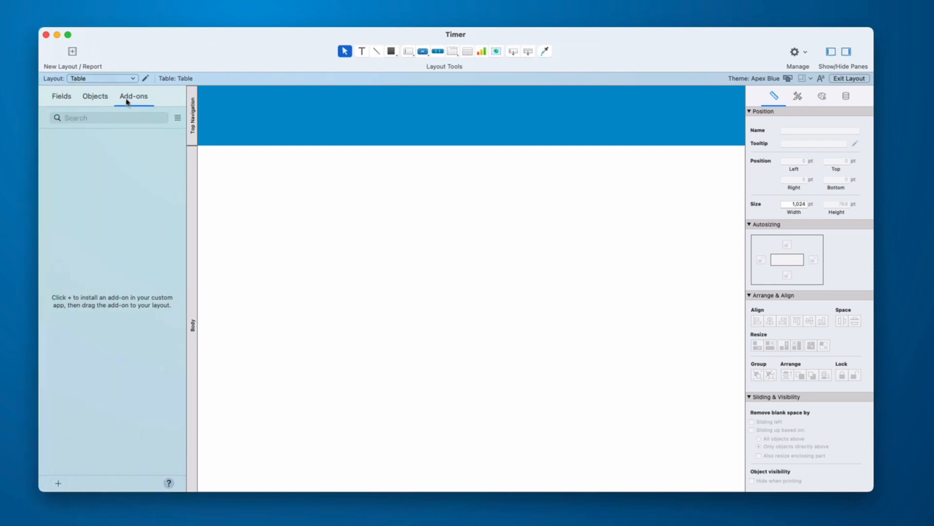
left_click(58, 484)
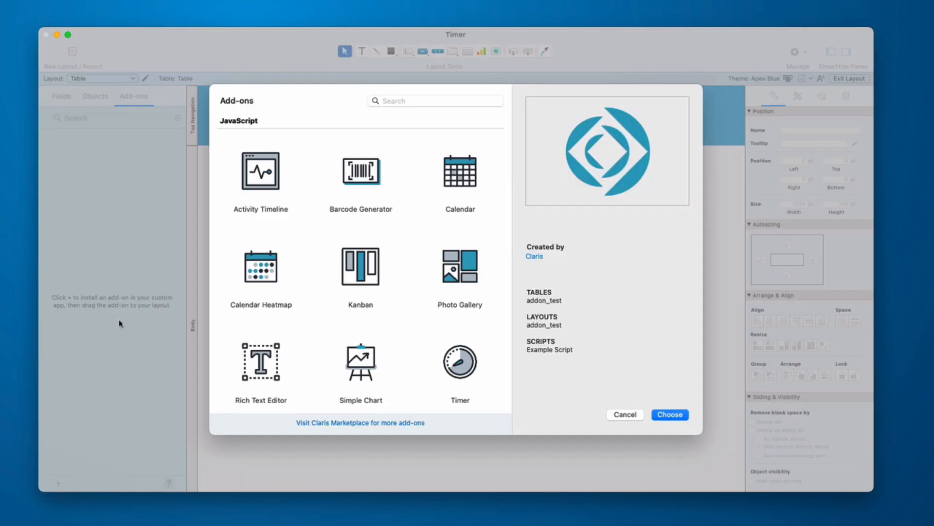
left_click(462, 365)
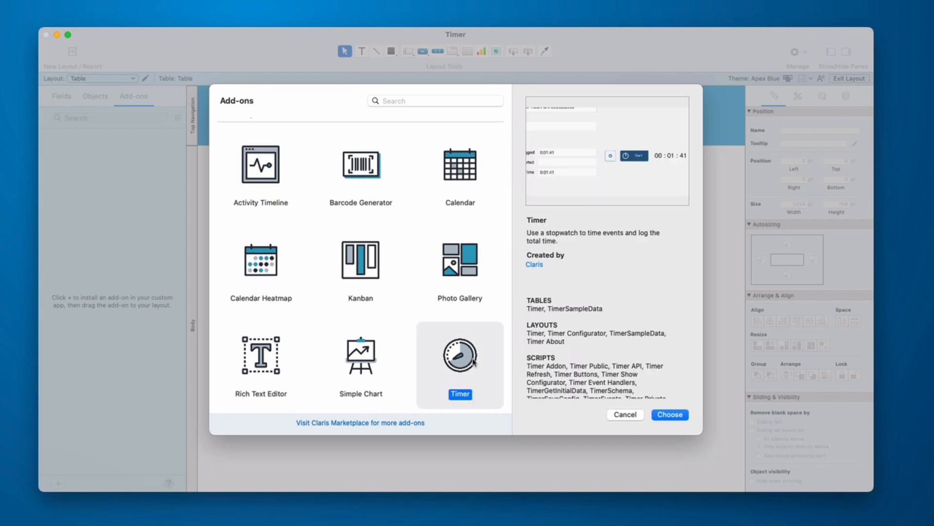
scroll(642, 316, "down", 2)
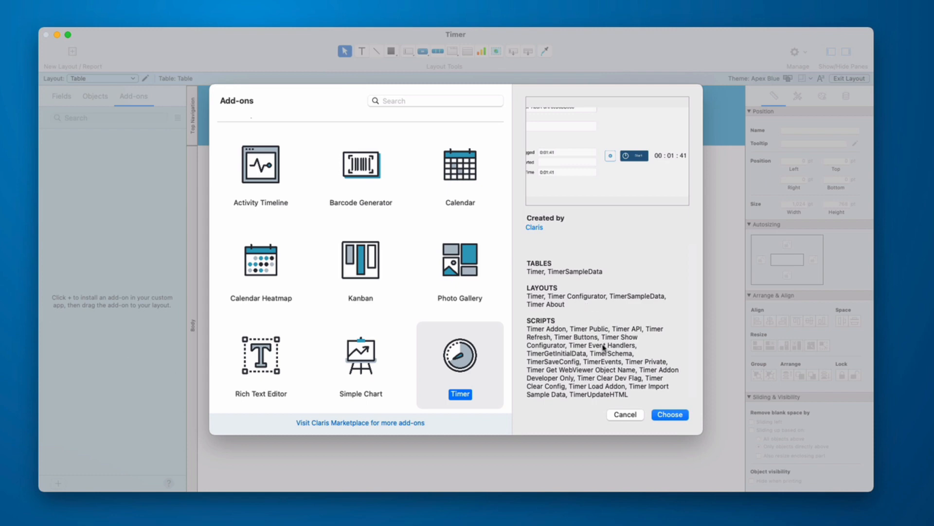
left_click(671, 415)
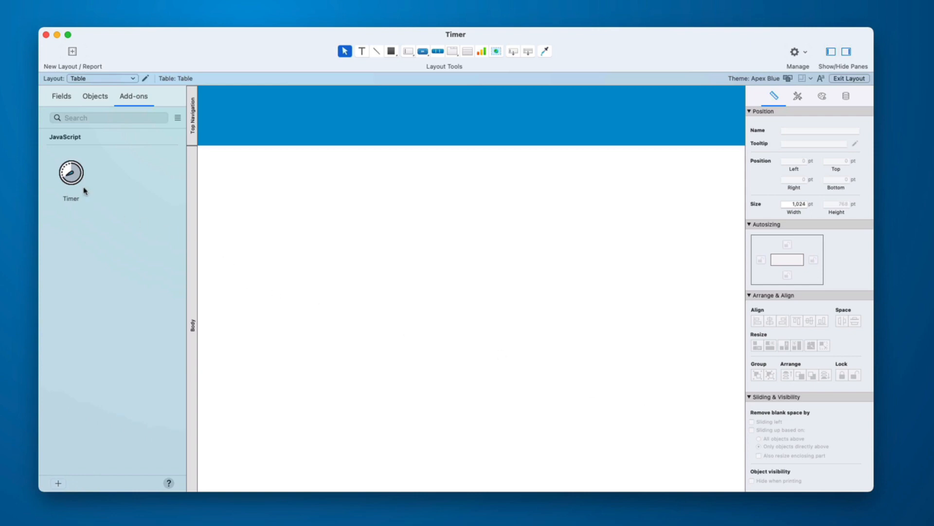
- Examine the Timer and TimerSampleData tables in the database's table list, leaving the definitions unchanged
key("super+shift+d")
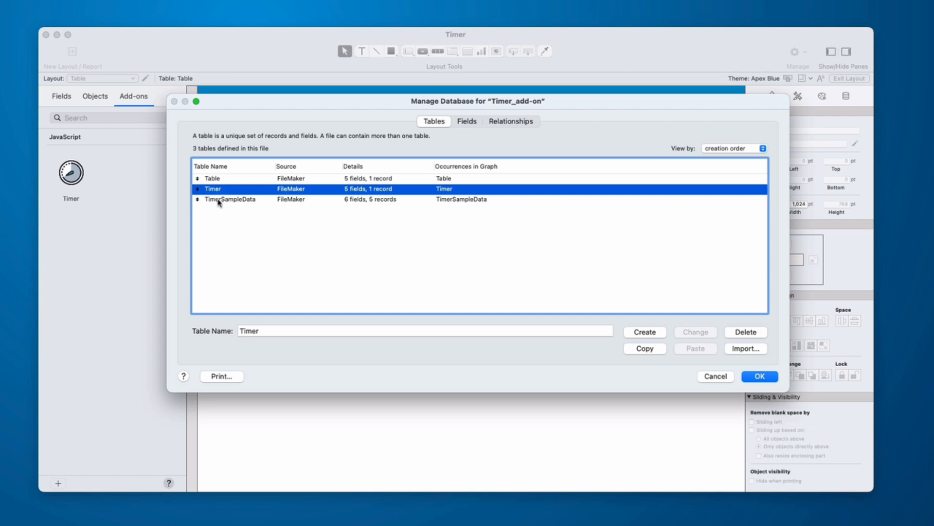
left_click(219, 200)
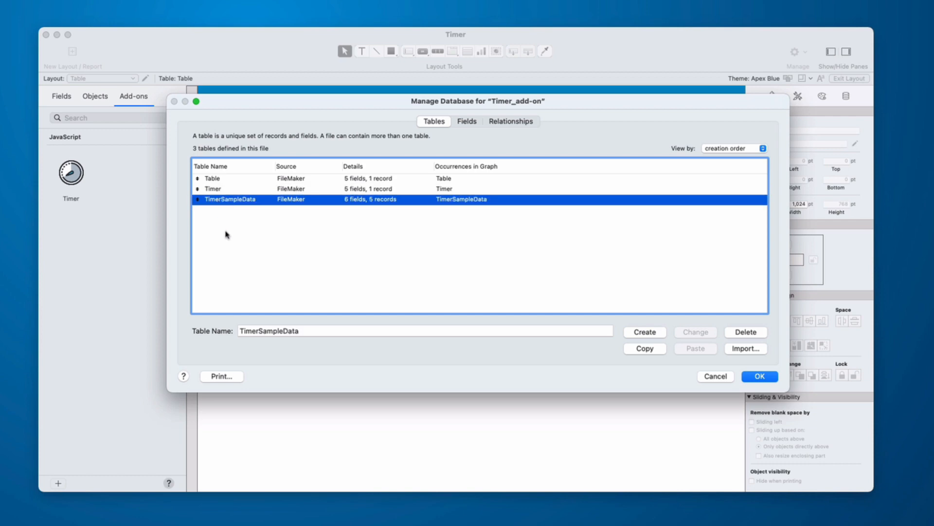
left_click(715, 376)
- Examine the Timer Addon script folder and its Timer Public subfolders in the Script Workspace, and close the workspace
key("super+shift+s")
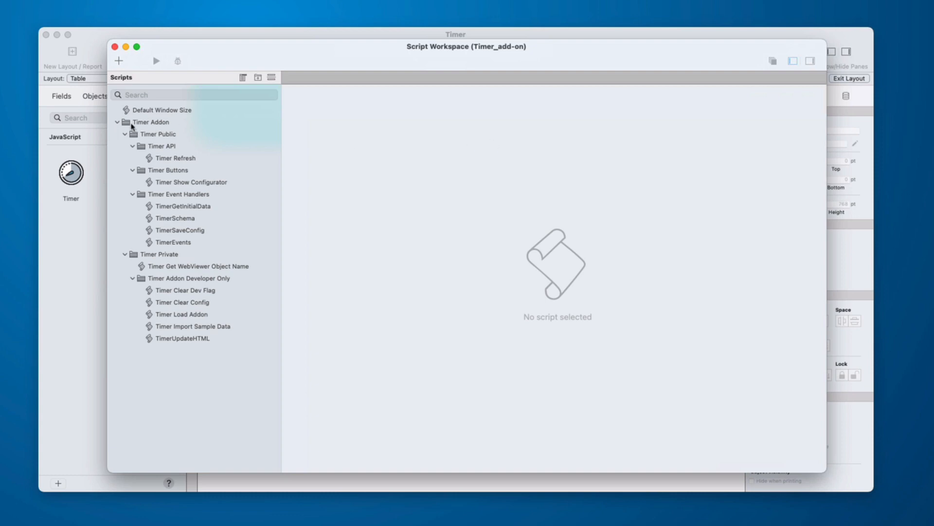
left_click(137, 124)
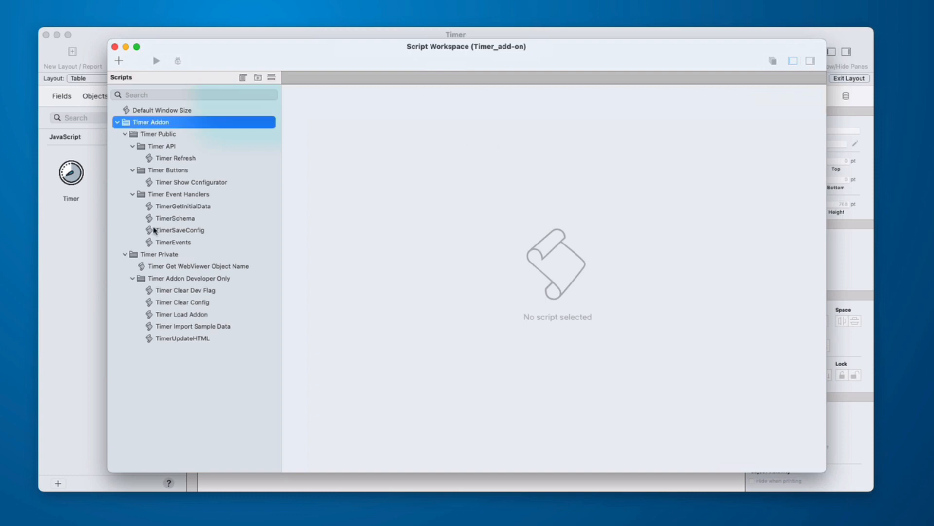
left_click(117, 123)
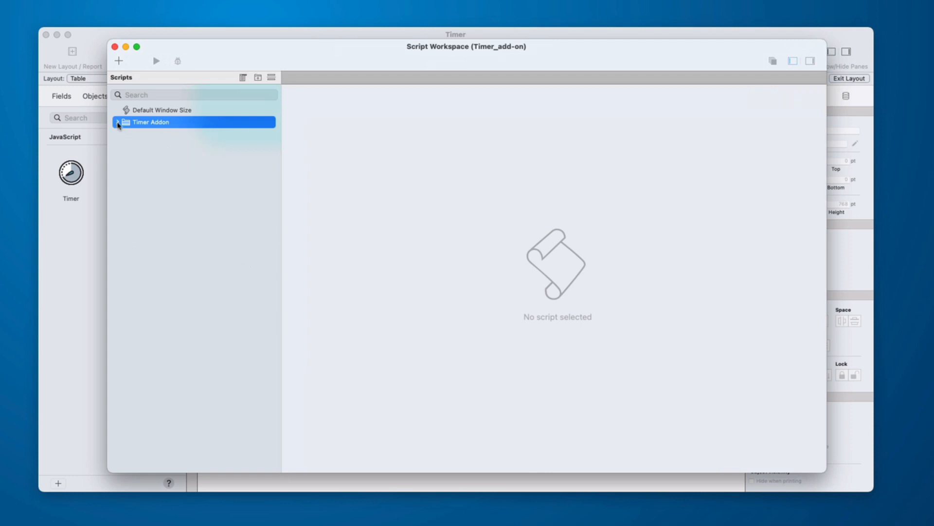
left_click(118, 123)
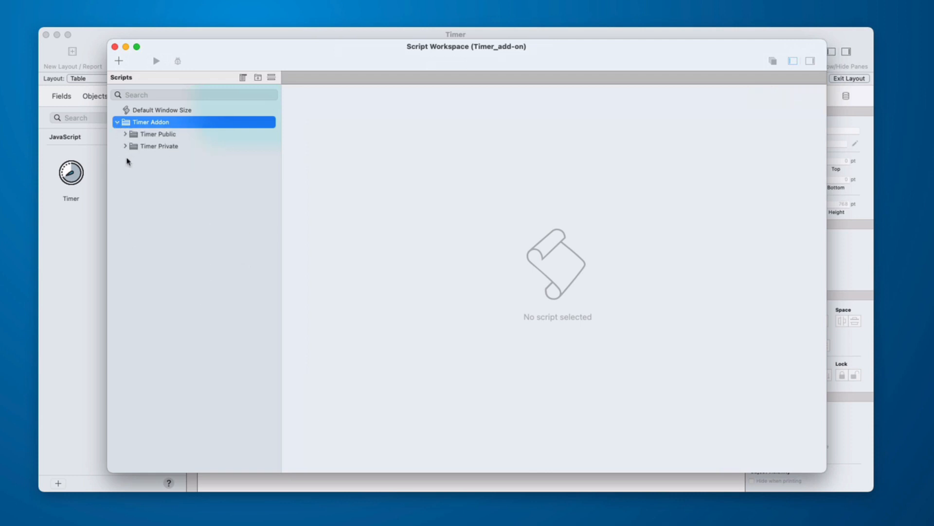
left_click(125, 134)
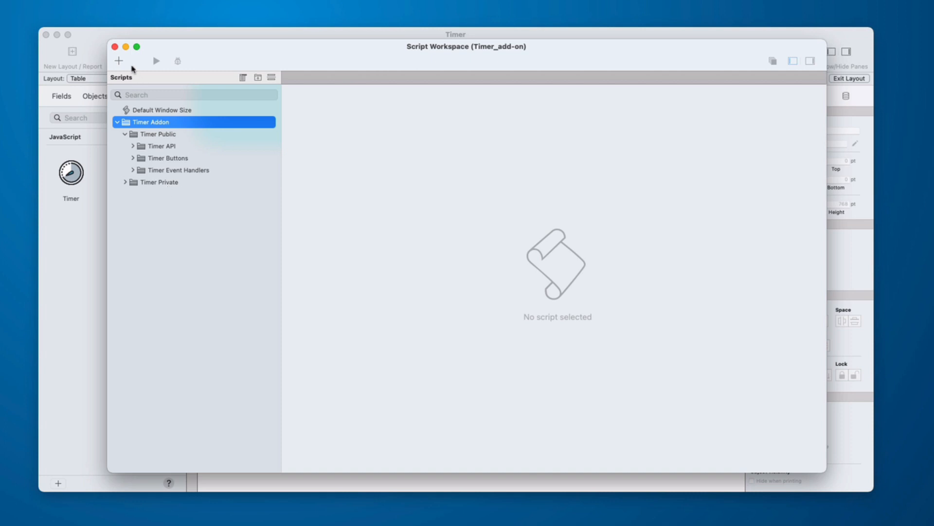
left_click(115, 47)
- Place the Timer add-on in the body of the Table layout, and set up the layout with TimerSampleData records and the name Timer_entry
left_click(71, 174)
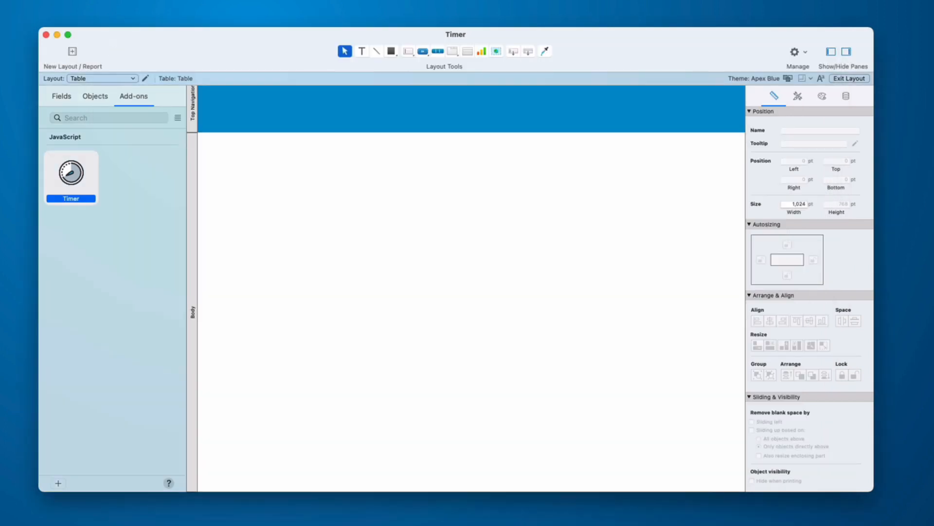
left_click_drag(94, 207, 403, 198)
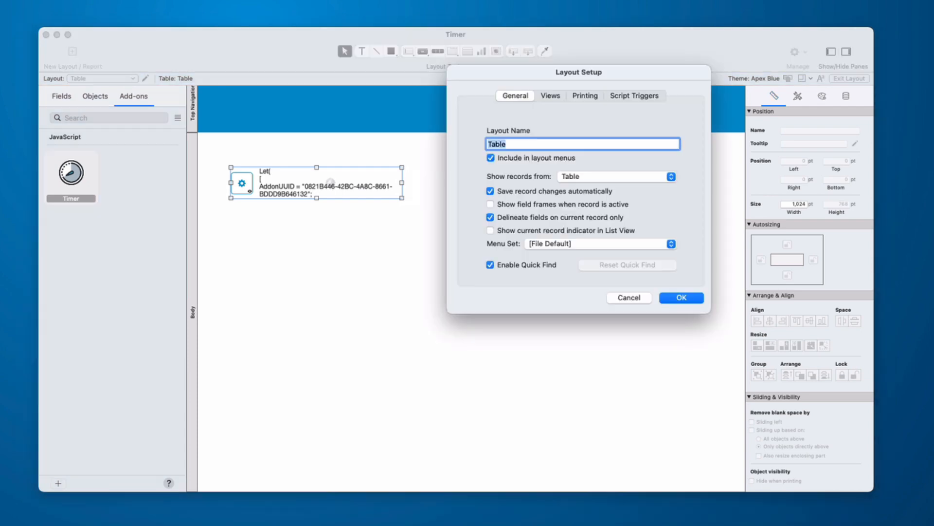
left_click(598, 178)
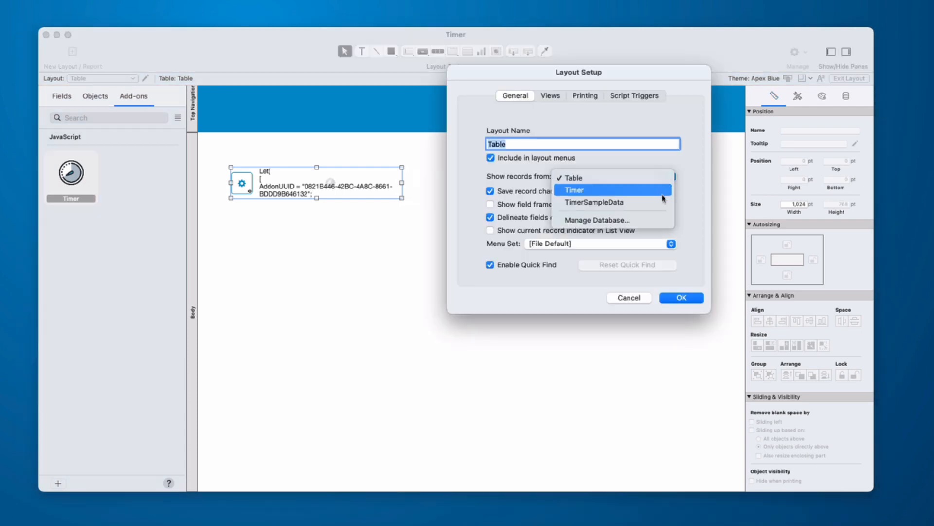
left_click(617, 202)
type("Timer_entry")
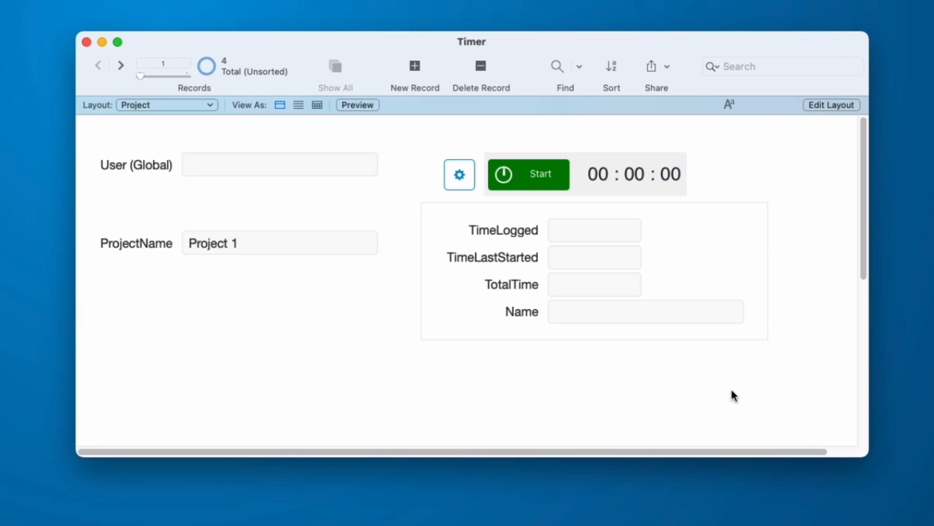
- Review the required layout and field settings in the Project layout's Timer Configurator, and close it without changes
left_click(467, 182)
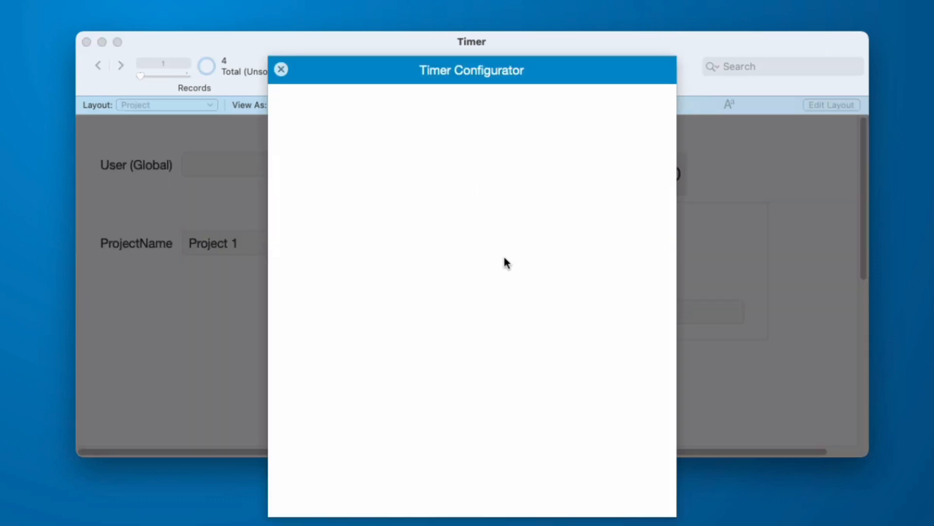
left_click_drag(476, 209, 432, 201)
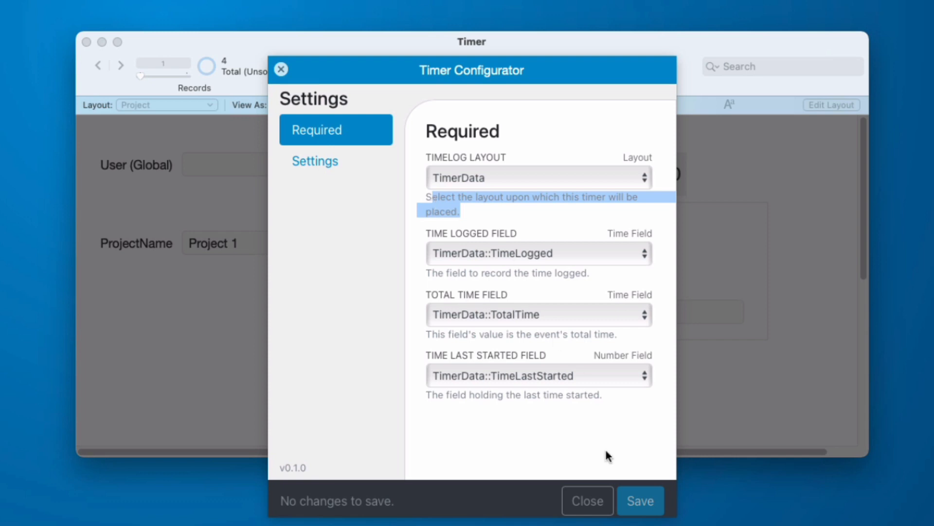
left_click(581, 498)
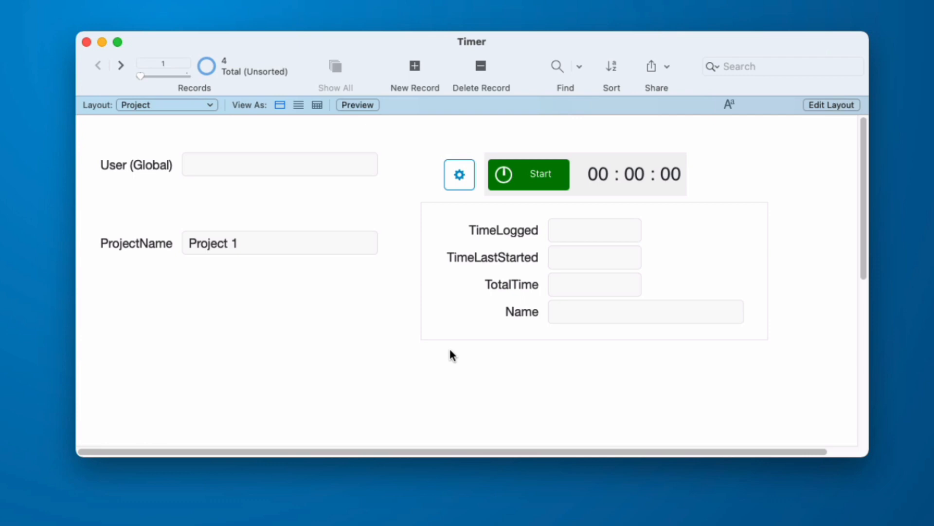
- Examine the ProjectName and User fields in the Project table's field definitions
key("super+shift+d")
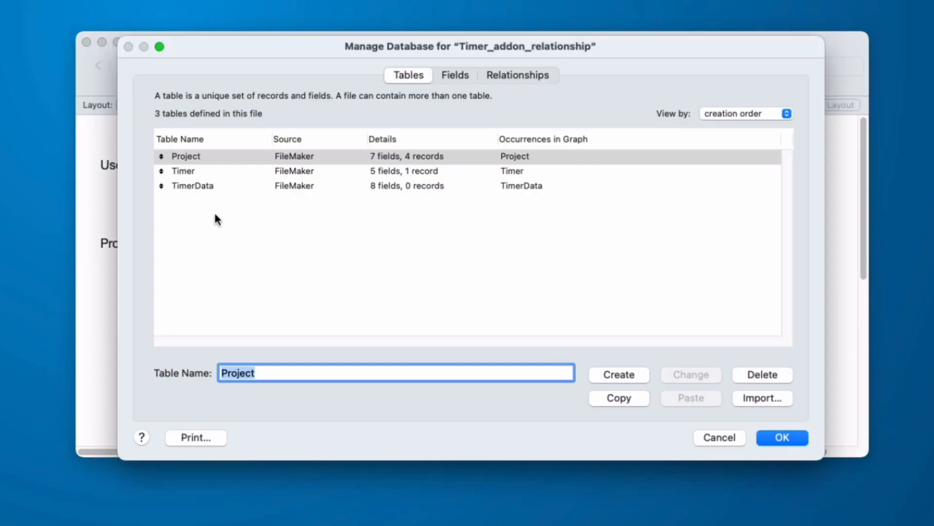
double_click(190, 158)
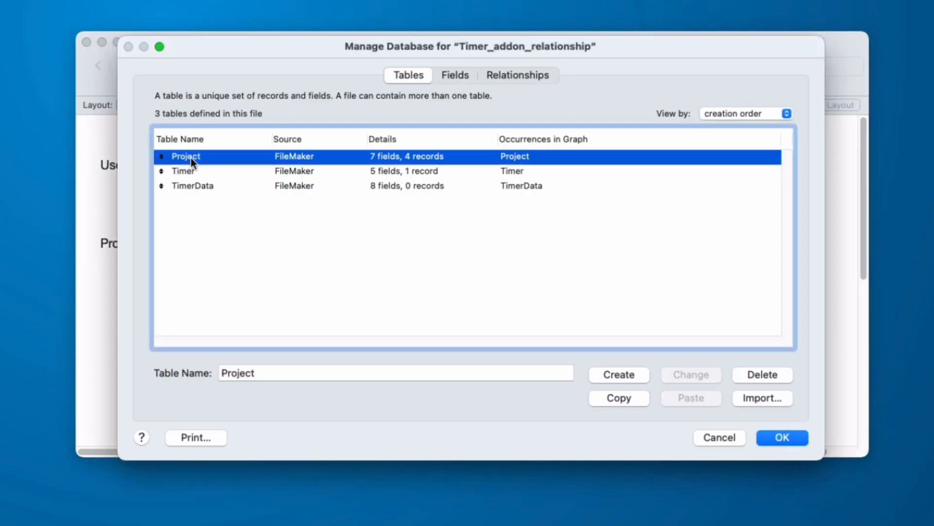
left_click(200, 212)
left_click(201, 225, "shift")
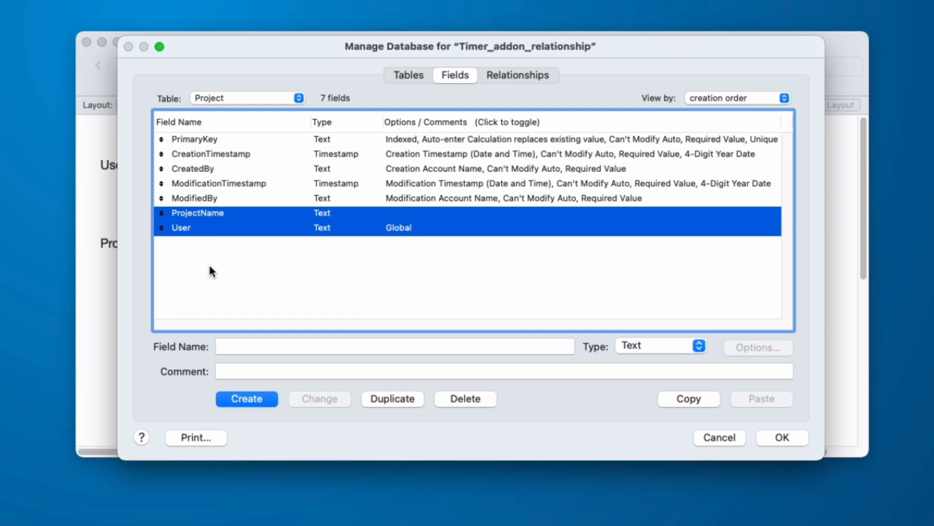
- View the field definitions of the Timer table and of the TimerData table
left_click(285, 98)
left_click(285, 115)
left_click(284, 98)
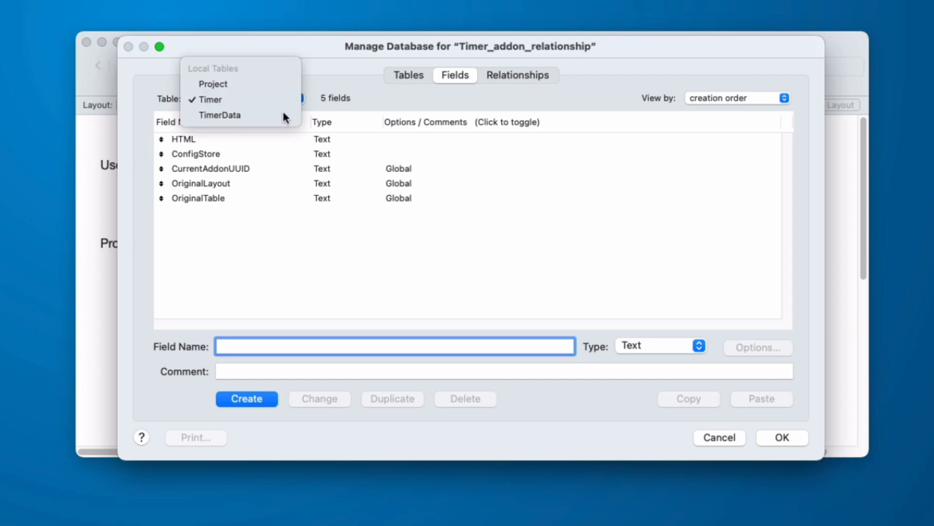
left_click(286, 115)
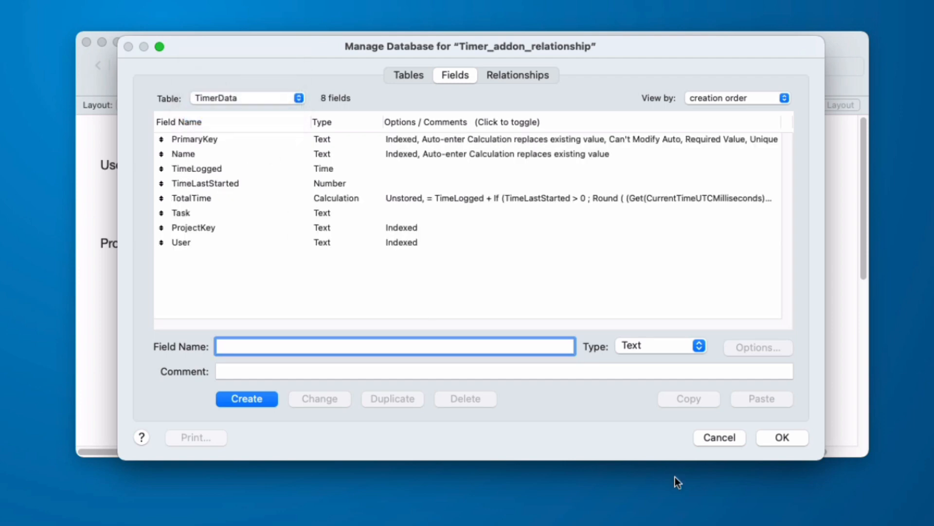
- Inspect the User and ProjectKey fields in the TimerData table
left_click(413, 77)
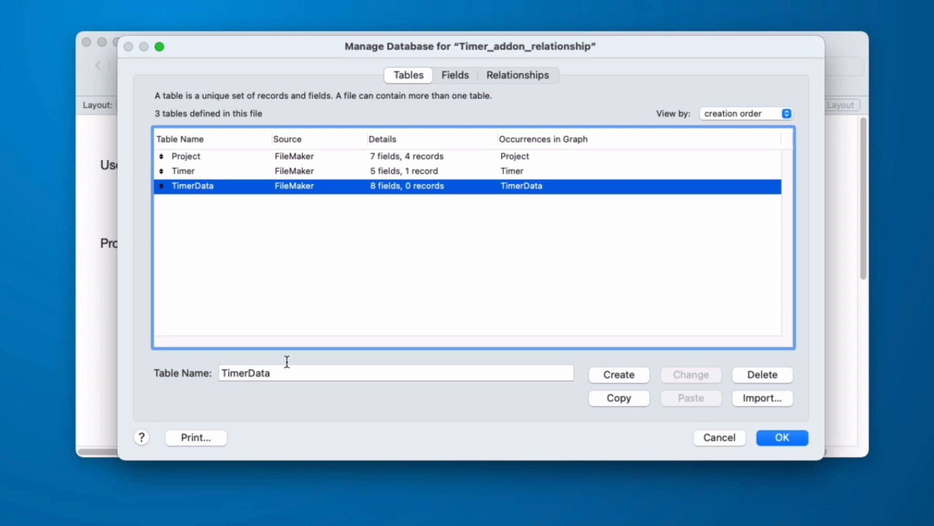
double_click(336, 186)
left_click(206, 243)
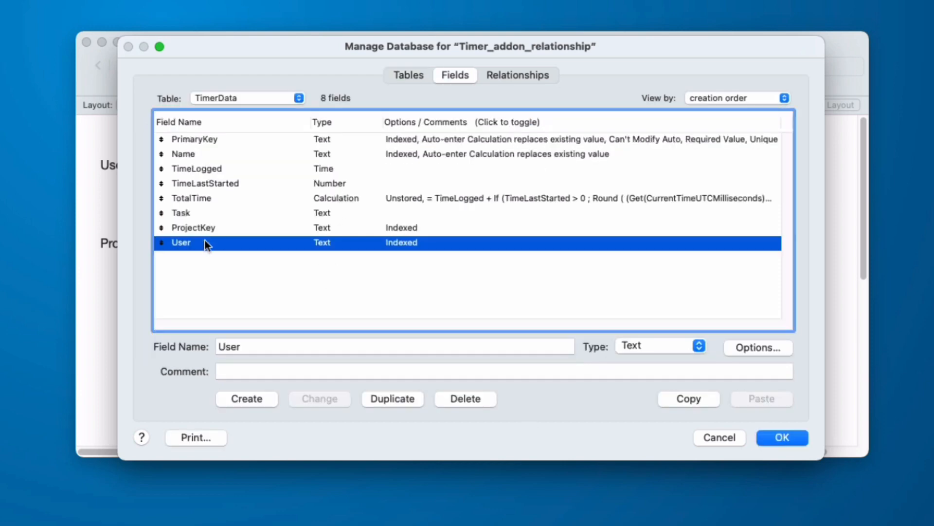
left_click(207, 232)
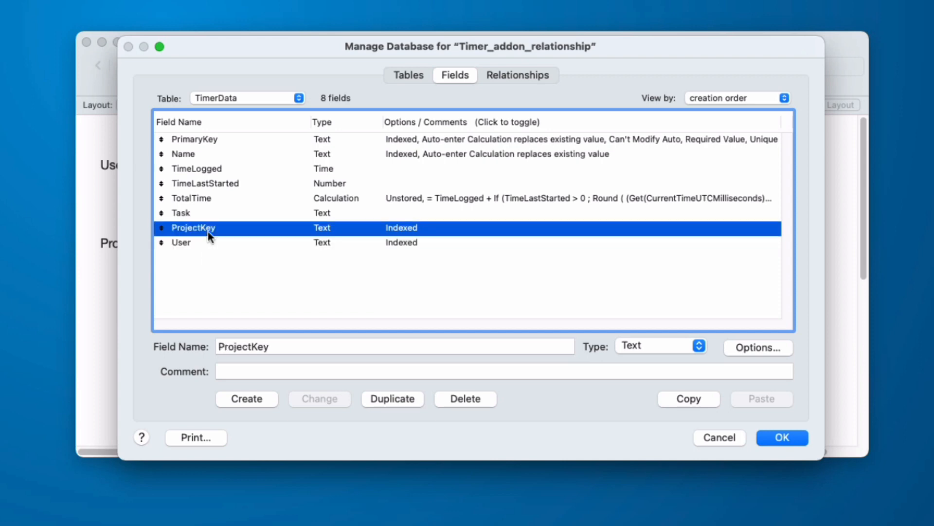
left_click(238, 245)
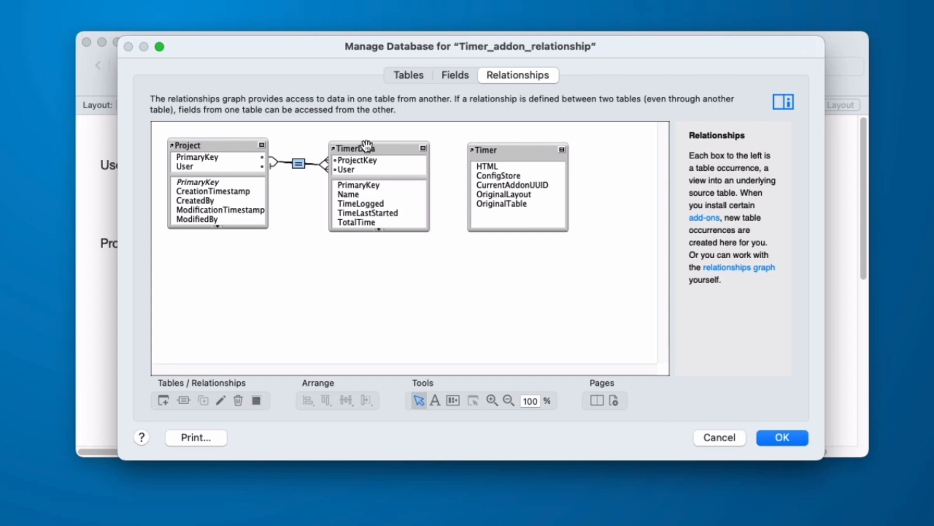
- Examine the match fields and record creation options of the relationship between Project and TimerData, and close the definition
double_click(299, 164)
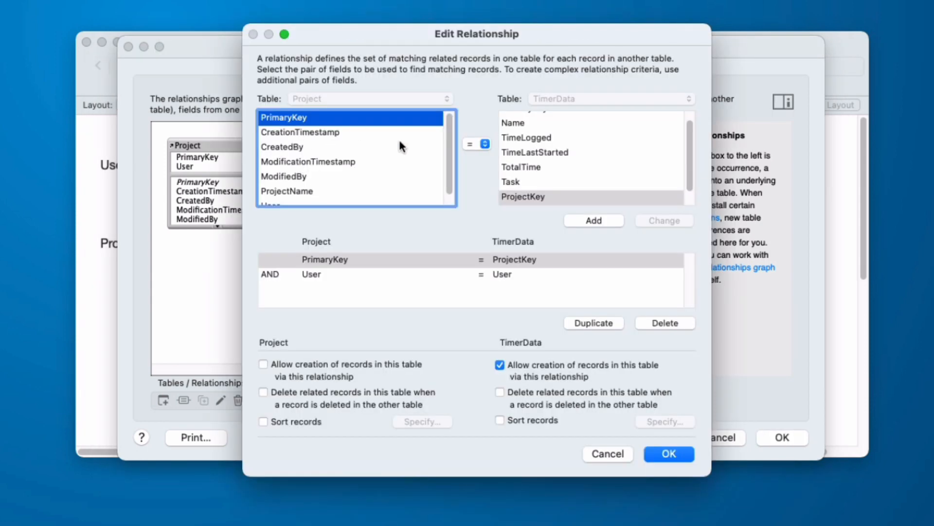
left_click(533, 197)
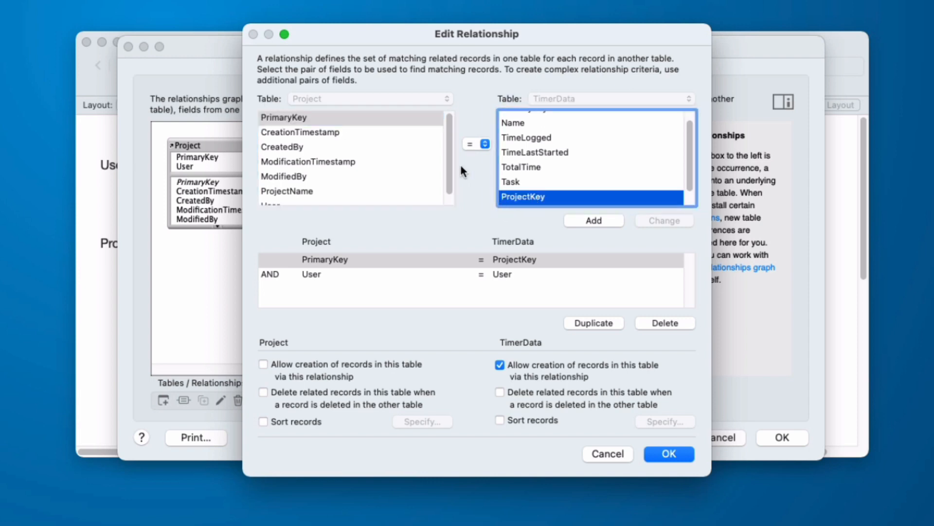
left_click(381, 274)
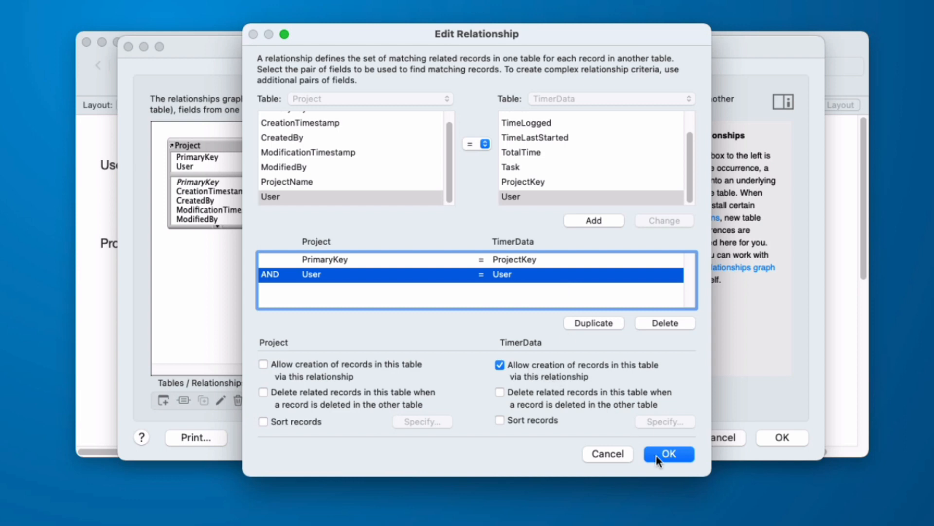
left_click(669, 453)
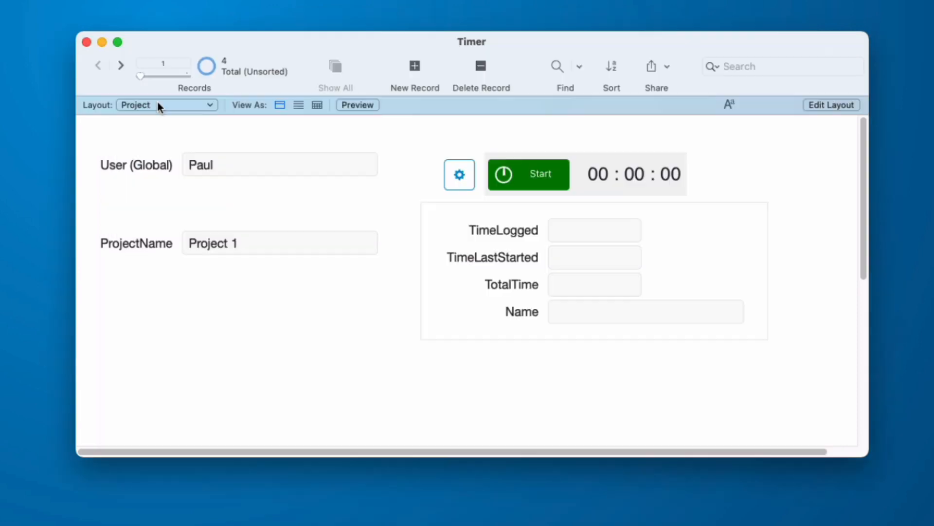
- Review the Project layout's Timer Configurator again and check its timelog layout choices, keeping TimerData selected
left_click(156, 105)
left_click(146, 138)
left_click(462, 184)
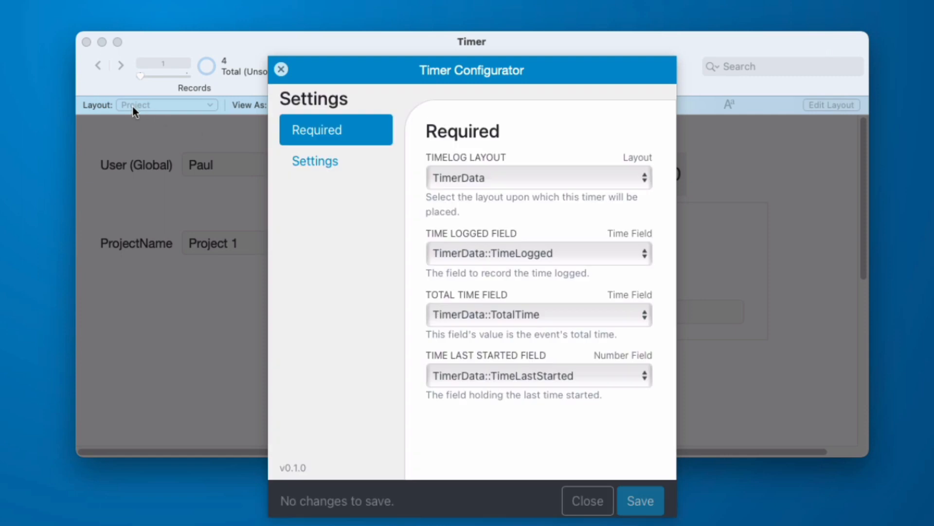
left_click_drag(443, 201, 539, 208)
left_click(481, 178)
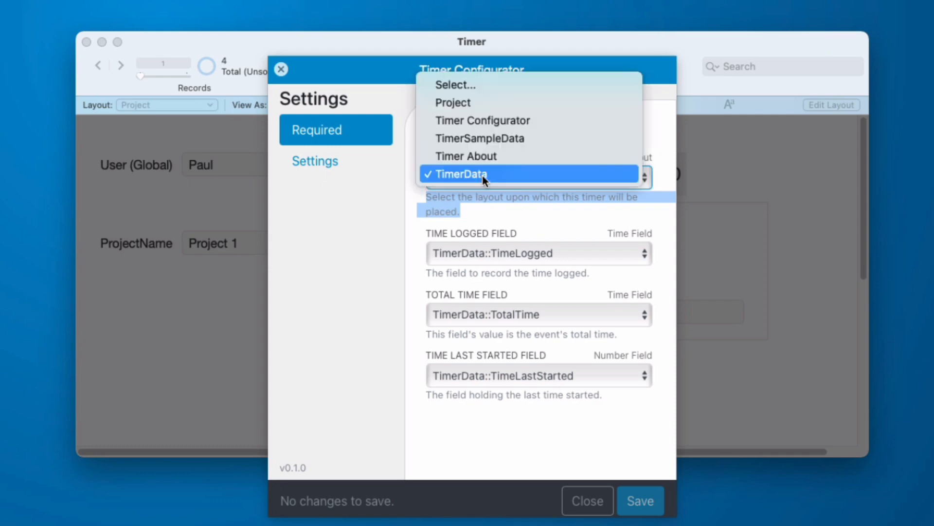
left_click(482, 176)
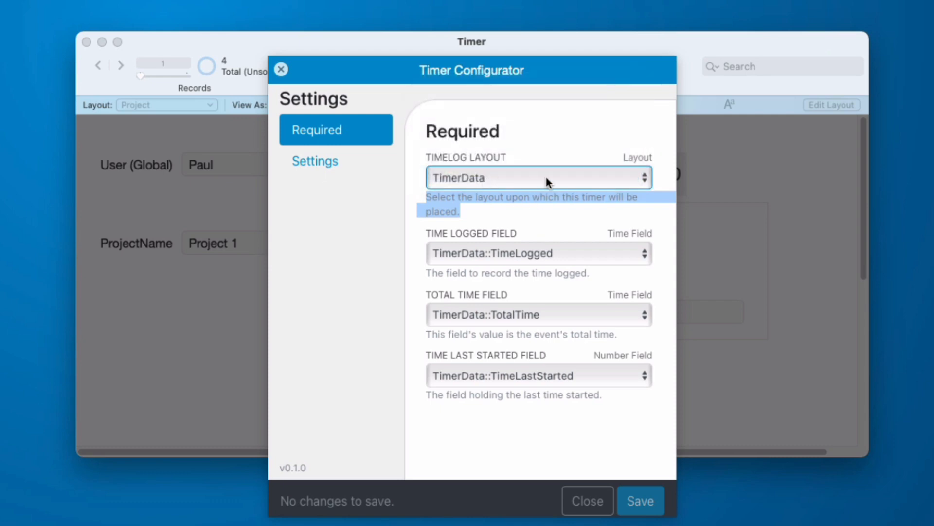
- Examine the Timer Configurator's available choices and required field type for the Time Logged field, keeping TimerData::TimeLogged
left_click(585, 256)
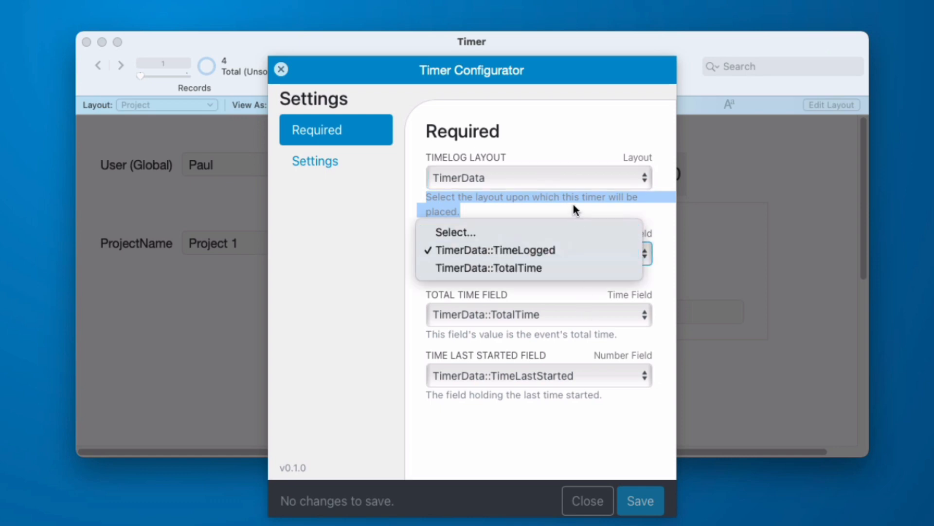
left_click(567, 187)
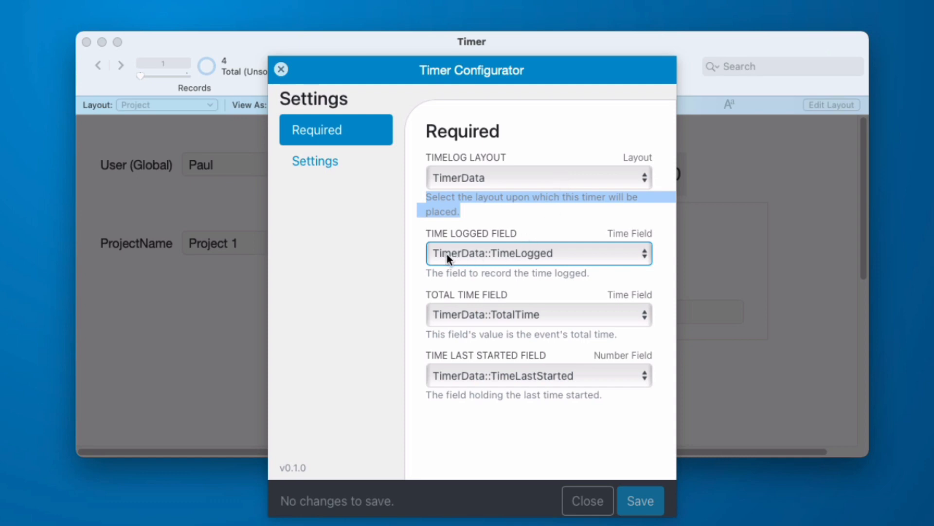
left_click(461, 254)
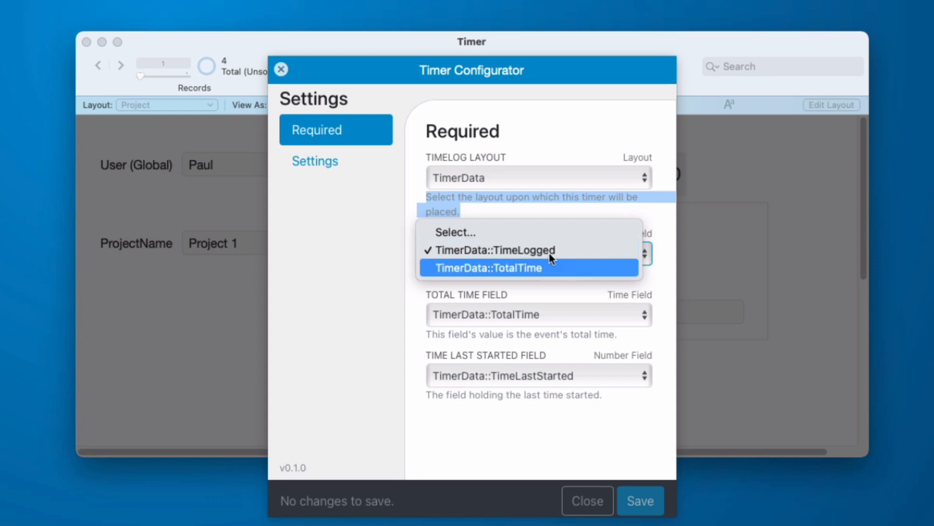
left_click(616, 250)
left_click_drag(609, 235, 656, 234)
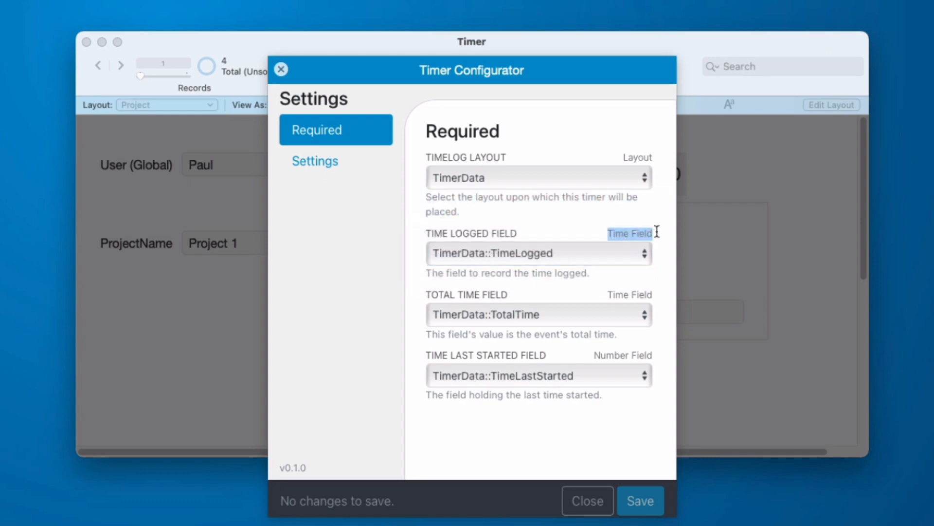
- Check the required type and choices for the Time Last Started field, keeping TimerData::TimeLastStarted, and close the Timer Configurator
left_click_drag(662, 358, 573, 373)
left_click(573, 375)
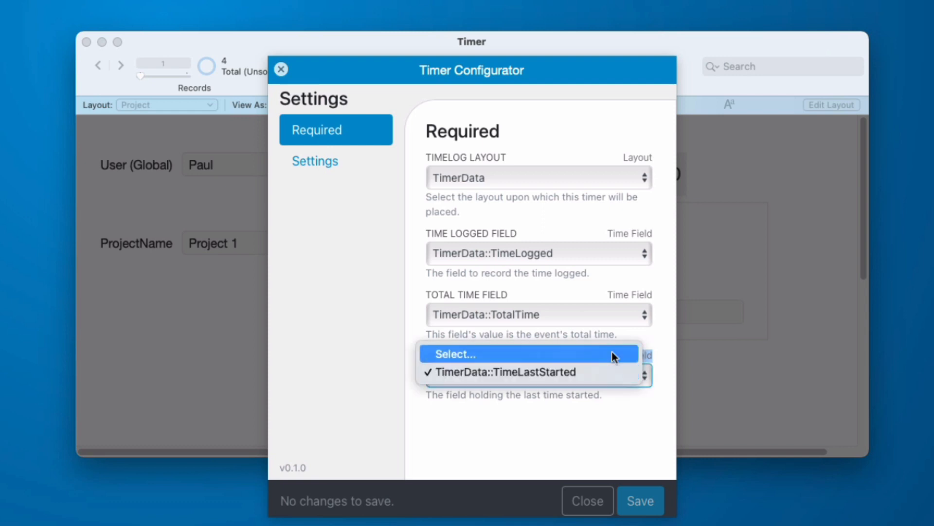
left_click(660, 341)
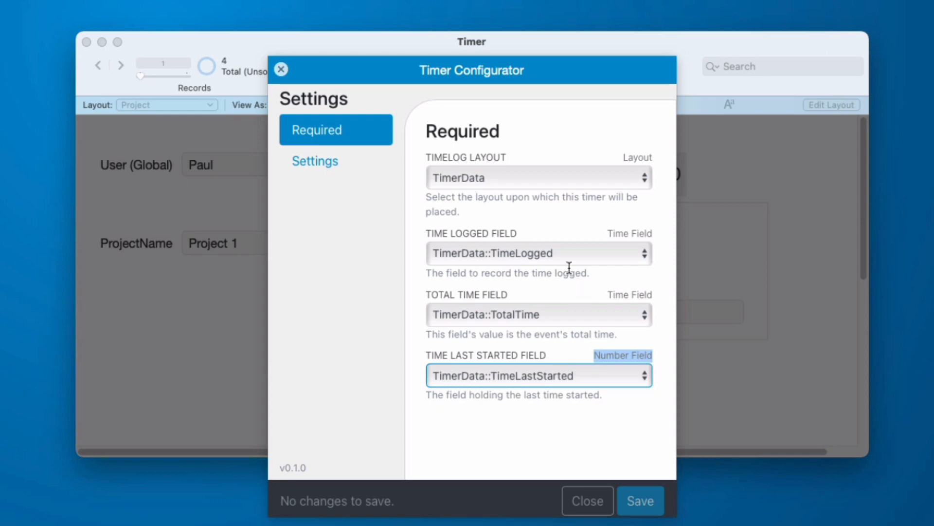
left_click(536, 253)
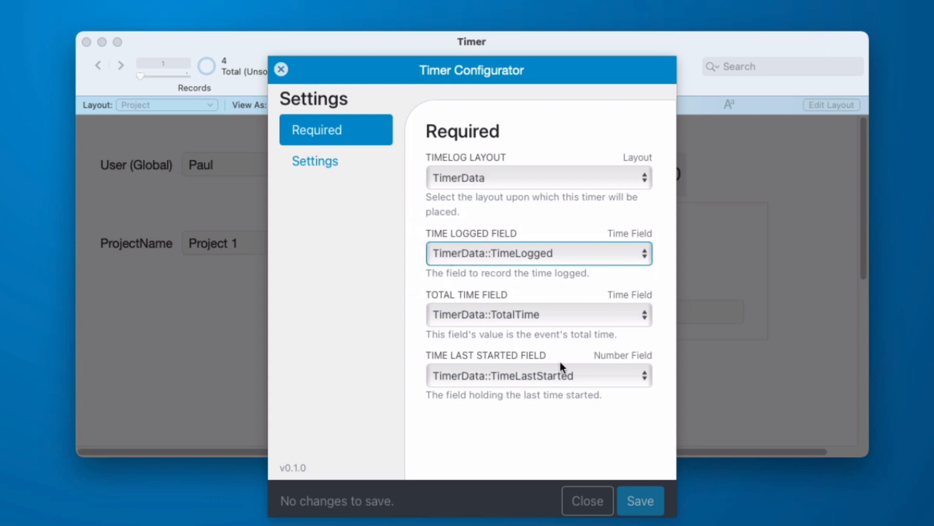
left_click(601, 498)
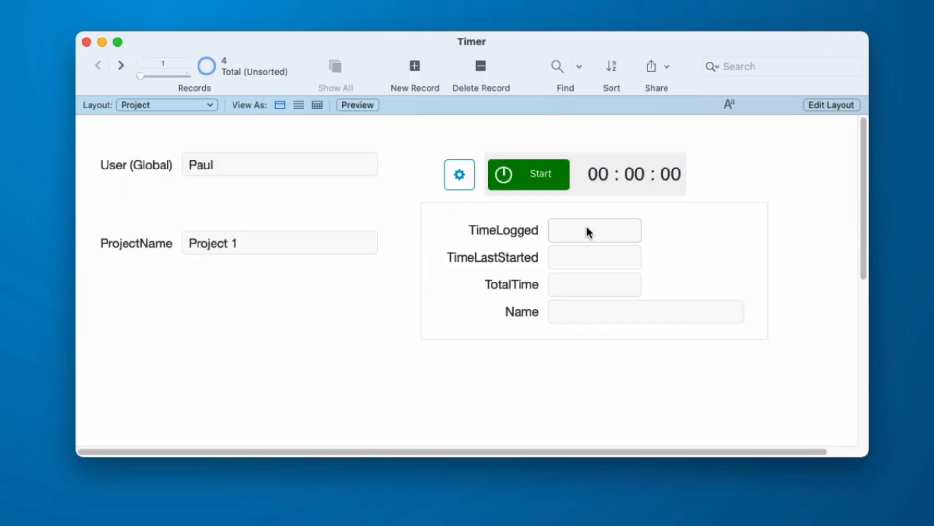
- Inspect which table and field the TimeLogged box on the Project layout is based on, leaving it as TimerData::TimeLogged
key("super+l")
double_click(587, 230)
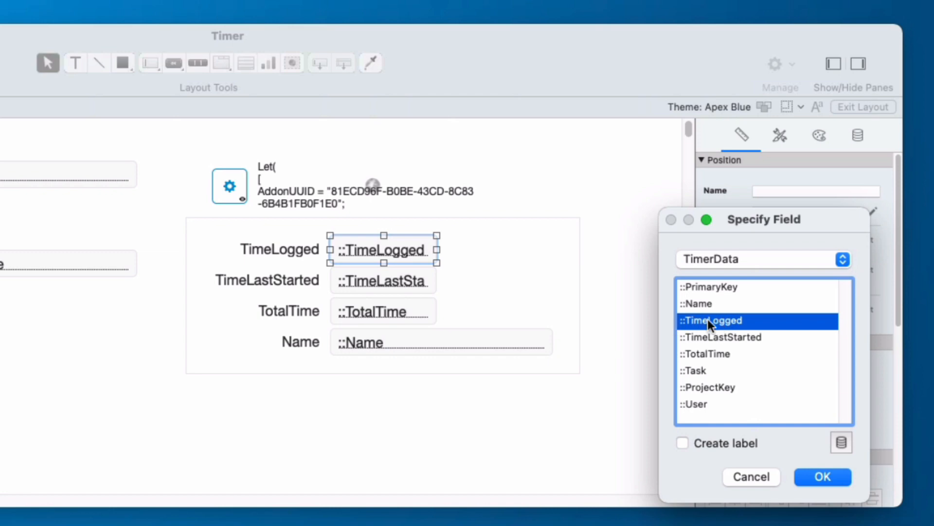
left_click(727, 255)
left_click(727, 254)
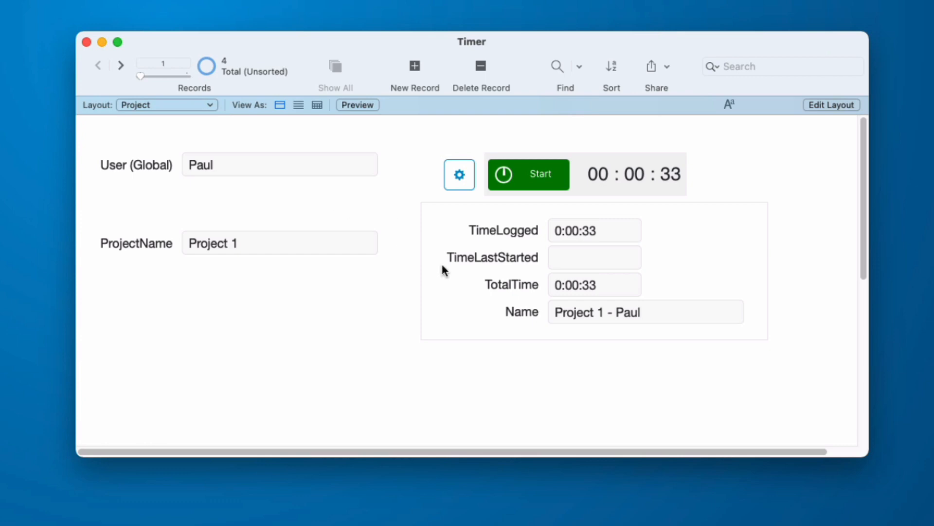
left_click(580, 309)
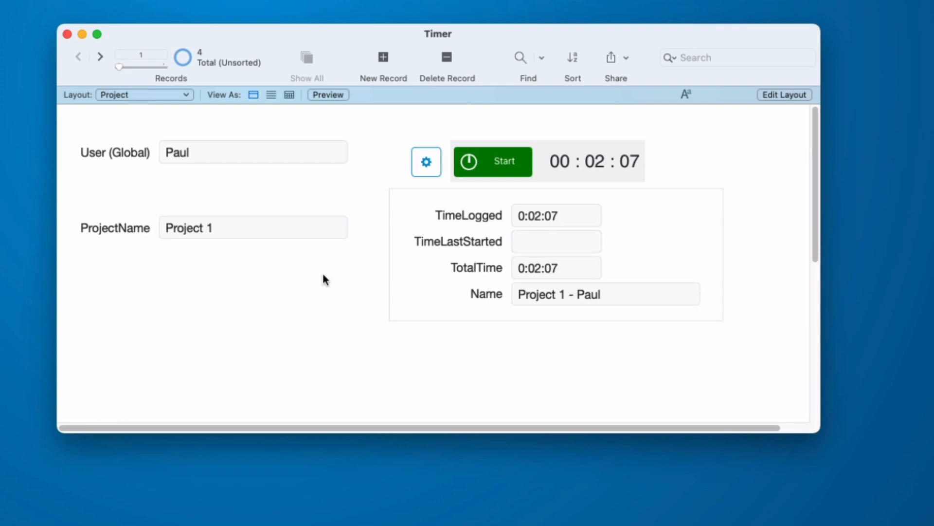
- Create a calculation field named zero in the Project table with the formula 0 and global storage
key("super+shift+d")
type("zero")
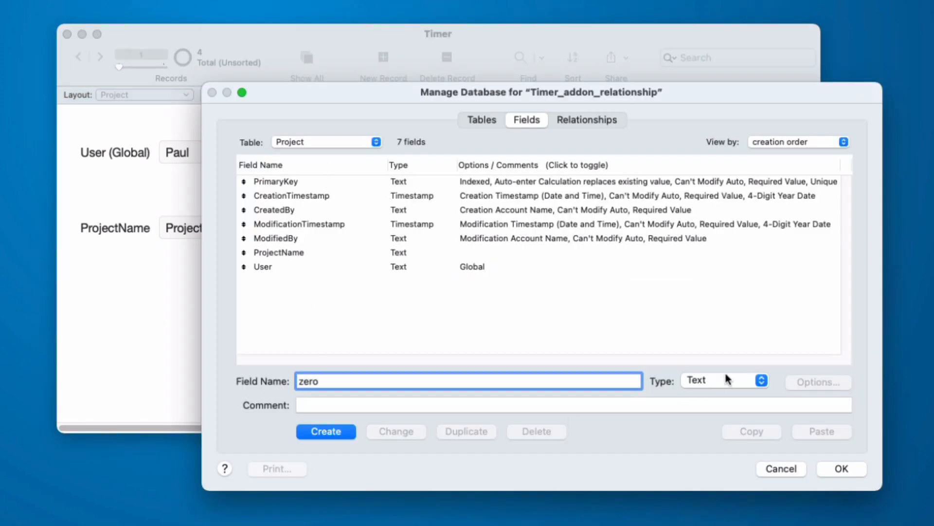
key("super+l")
left_click(326, 432)
type("0")
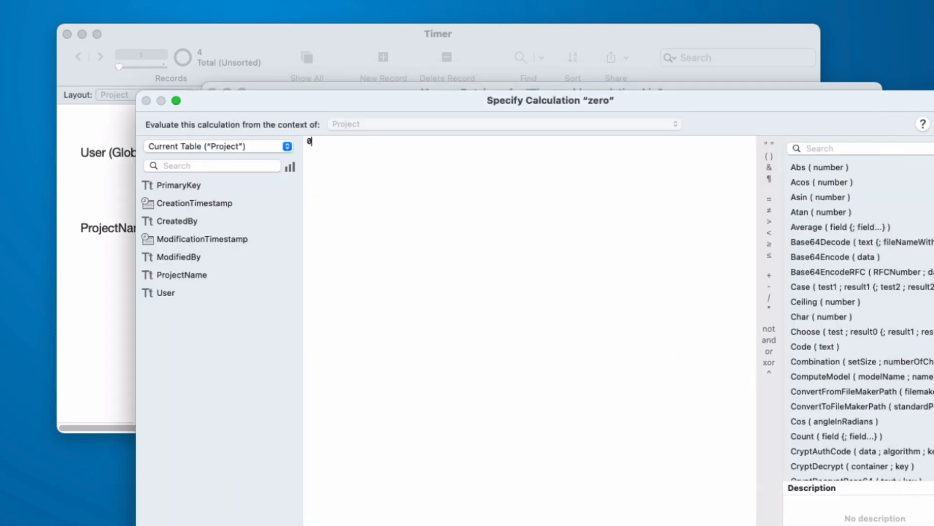
left_click(620, 235)
left_click(839, 405)
key("Return")
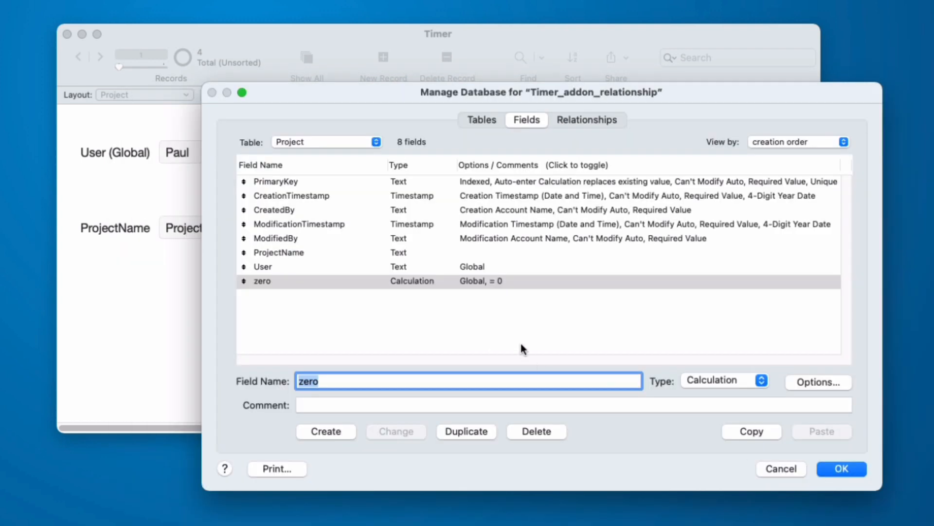
- Duplicate the TimerData table occurrence in the relationships graph, place the copy below the original, and name it Timer_active
left_click(570, 121)
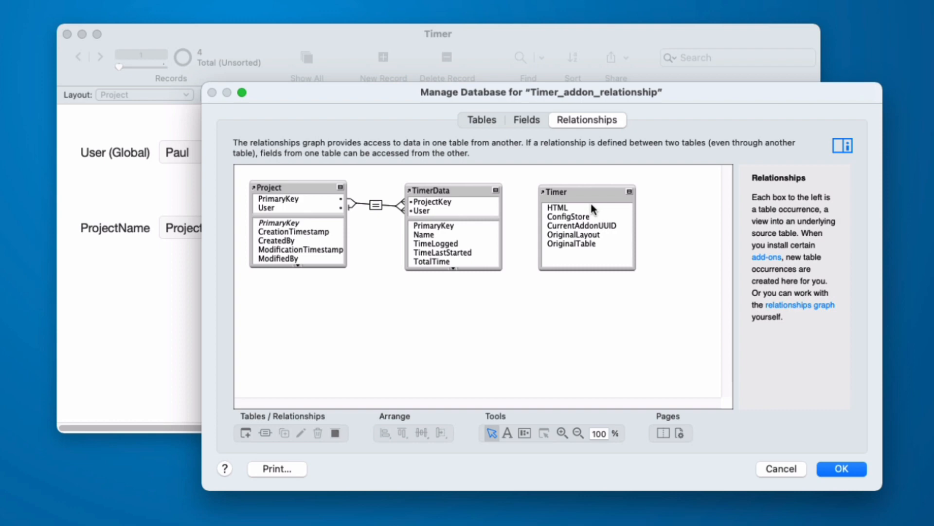
left_click(442, 194)
key("super+d")
left_click_drag(441, 258, 441, 297)
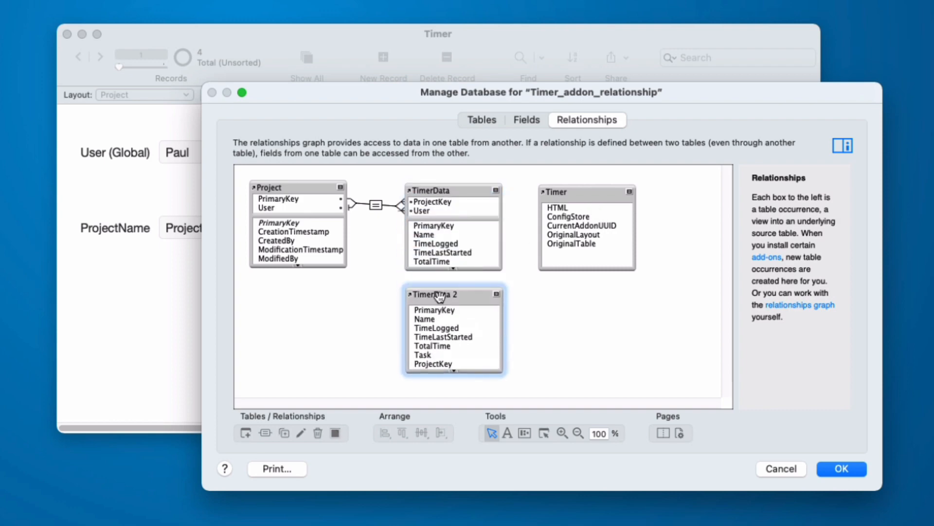
double_click(441, 297)
key("Tab")
type("Timer_active")
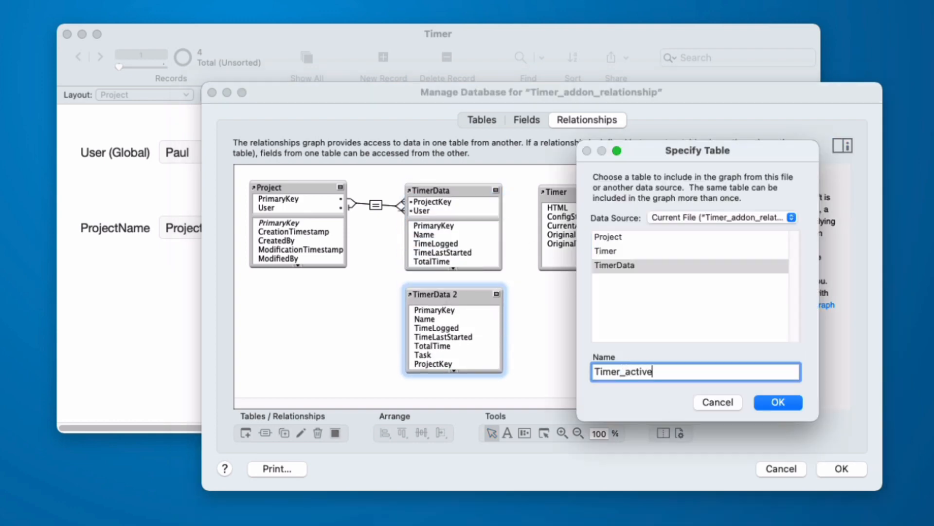
left_click(778, 402)
- Relate Project to Timer_active where zero is less than (<) TimeLastStarted, and save the database definition
left_click_drag(429, 337, 292, 260)
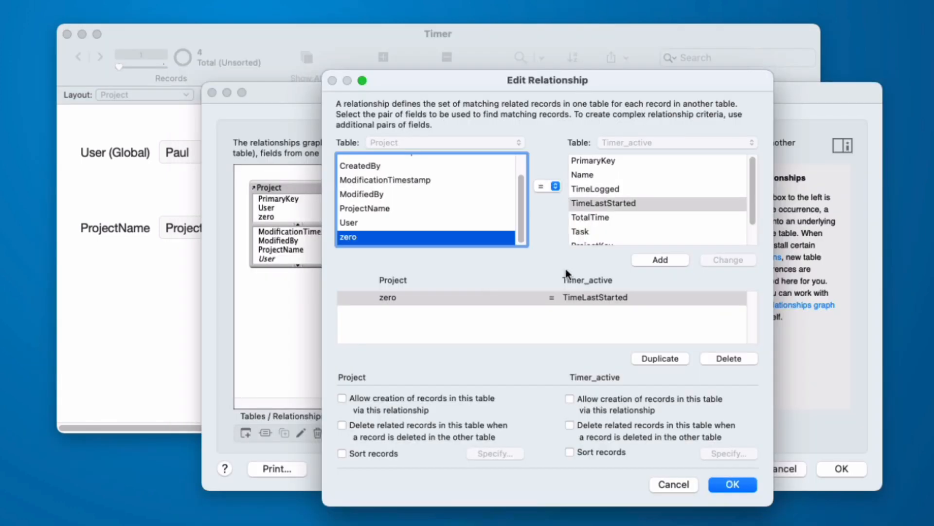
left_click(550, 188)
left_click(548, 221)
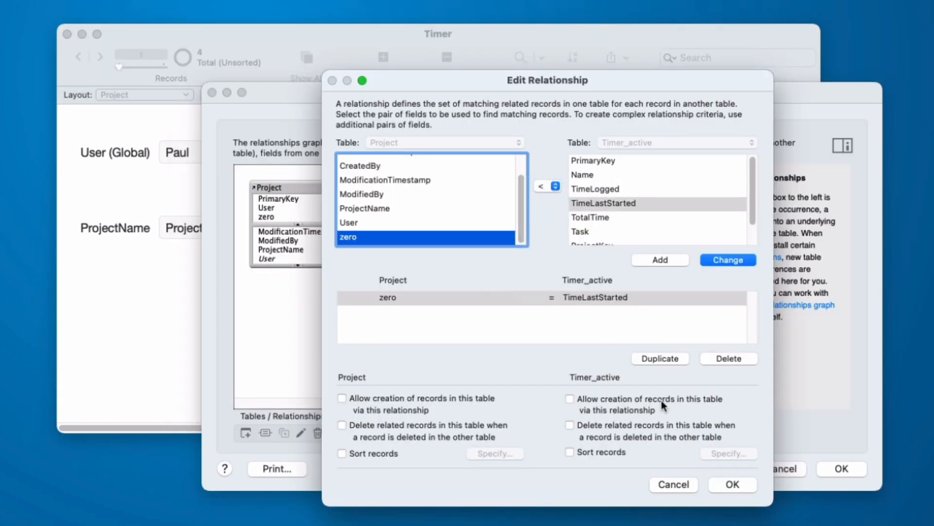
left_click(733, 260)
left_click(735, 482)
left_click(837, 468)
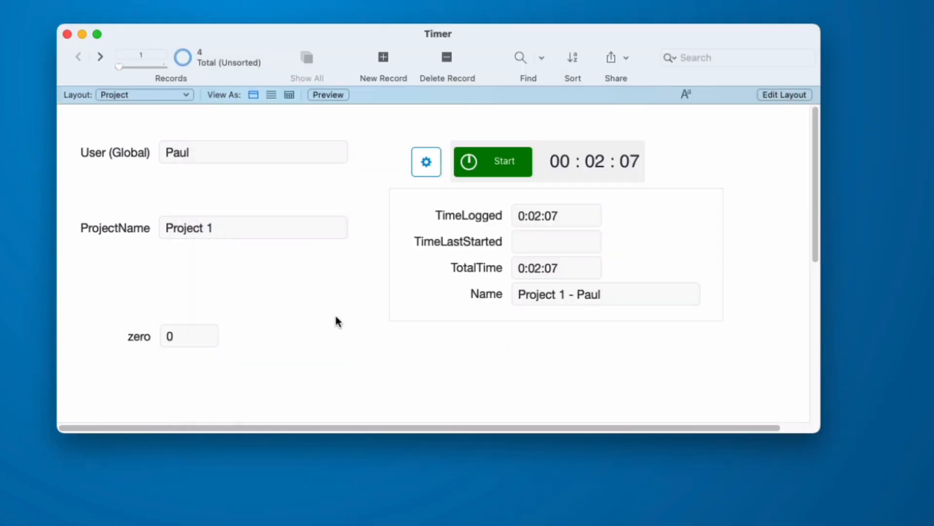
- Remove the zero field from the Project layout and draw a portal about 373 pt wide below ProjectName showing Timer_active records
key("super+l")
key("BackSpace")
left_click(444, 57)
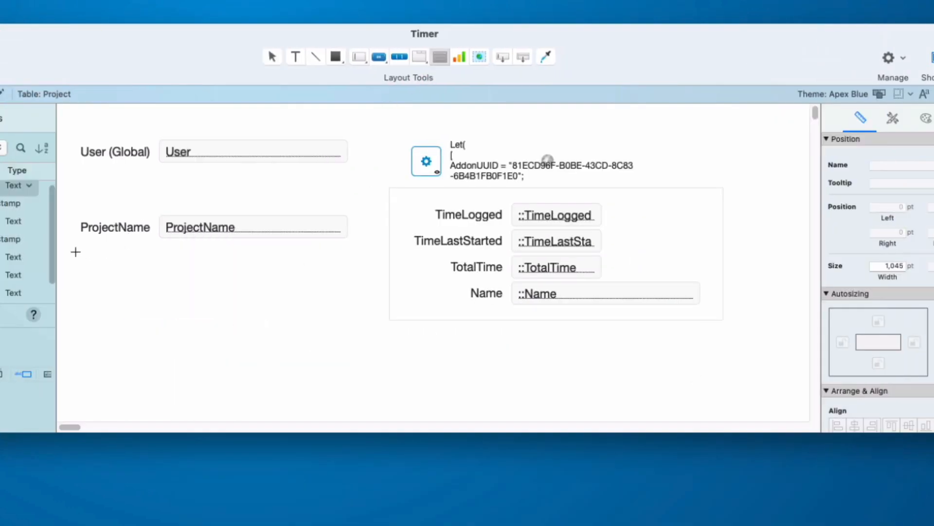
left_click_drag(75, 251, 360, 397)
left_click_drag(352, 402, 353, 404)
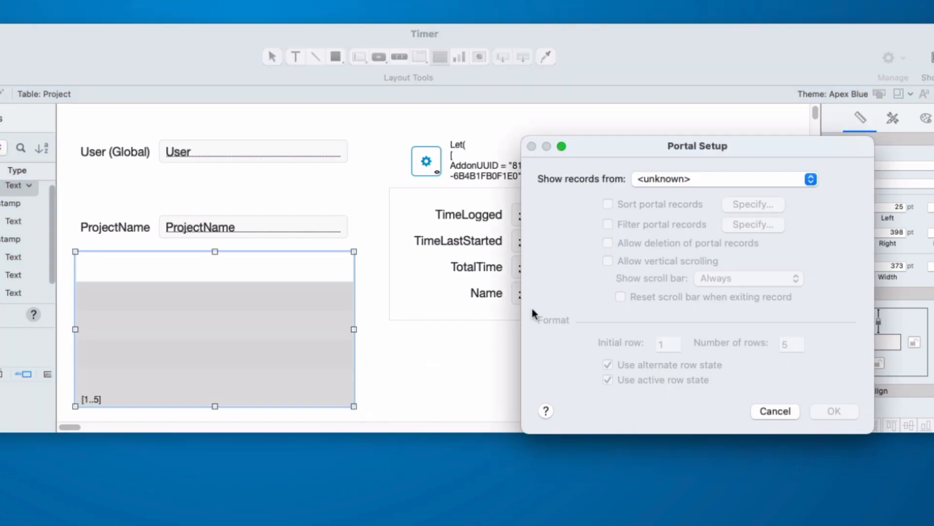
left_click(663, 181)
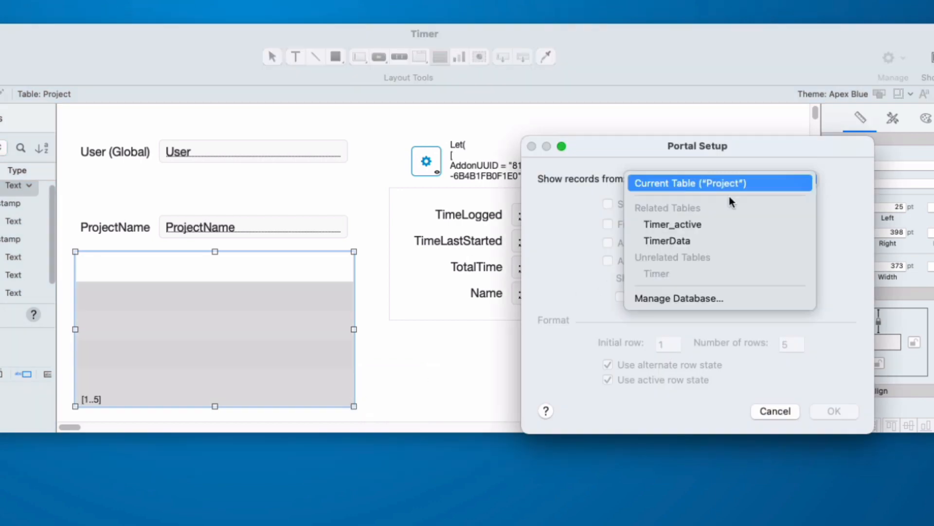
left_click(740, 227)
left_click(833, 411)
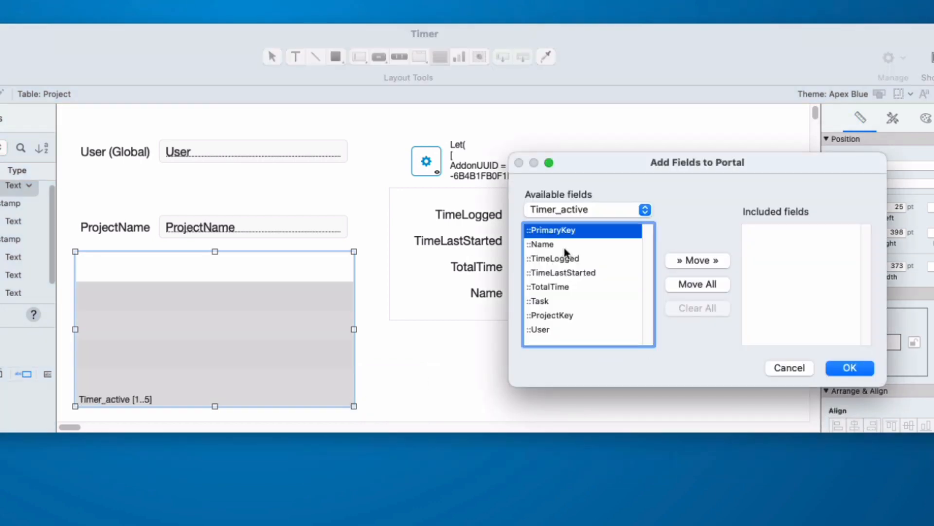
- Include the Timer_active Name and TotalTime fields in the portal and return to browsing the Project records
double_click(556, 245)
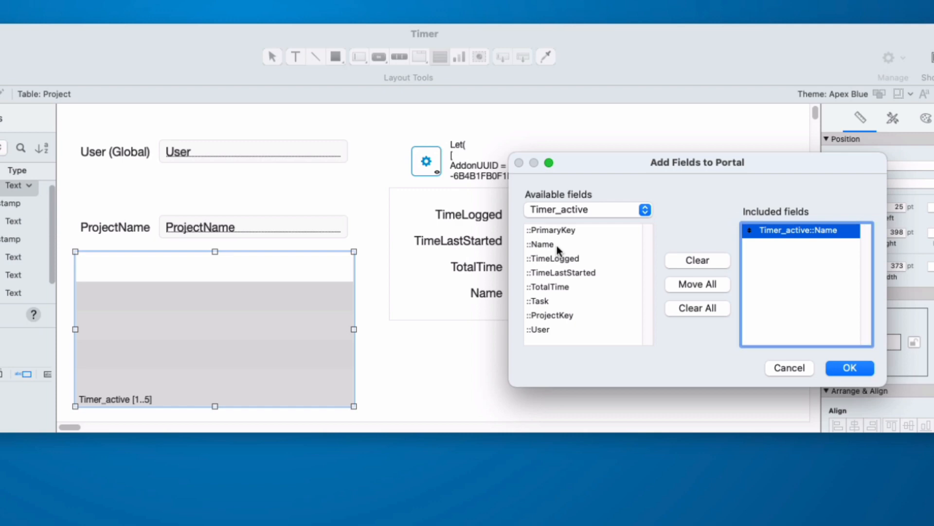
double_click(558, 287)
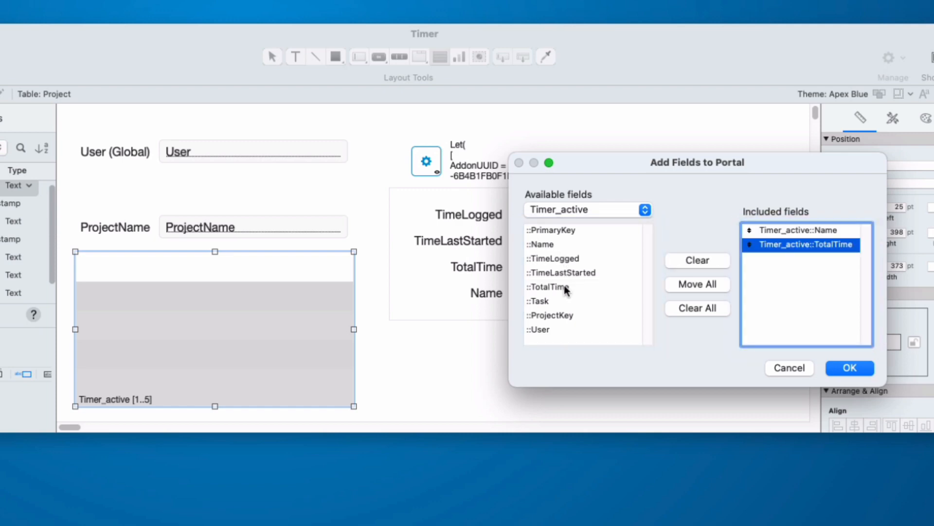
left_click(858, 371)
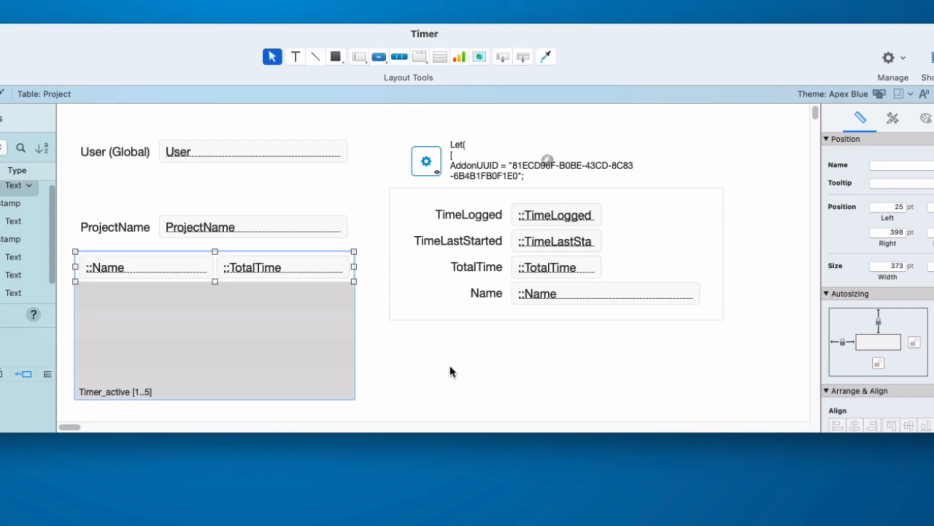
key("super+b")
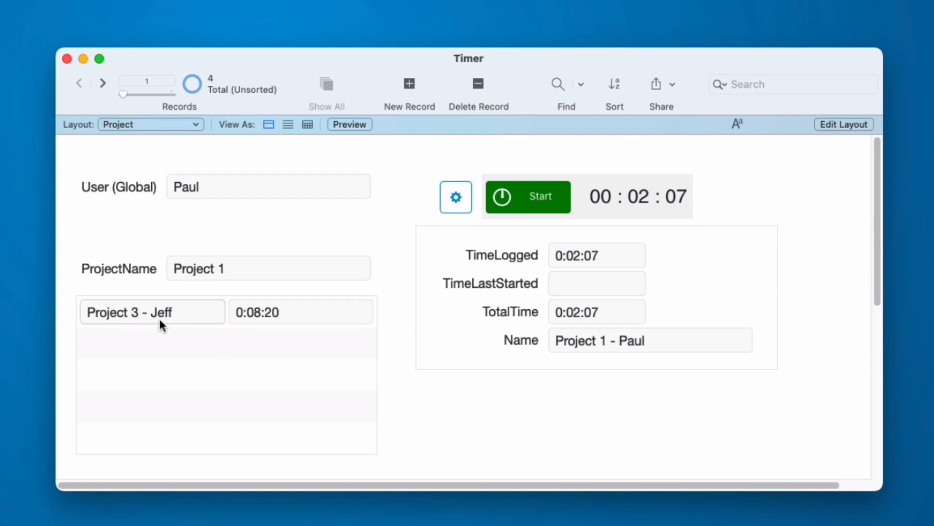
- Start the timer on the Project 1 record, and also on the Project 3 record
left_click(531, 197)
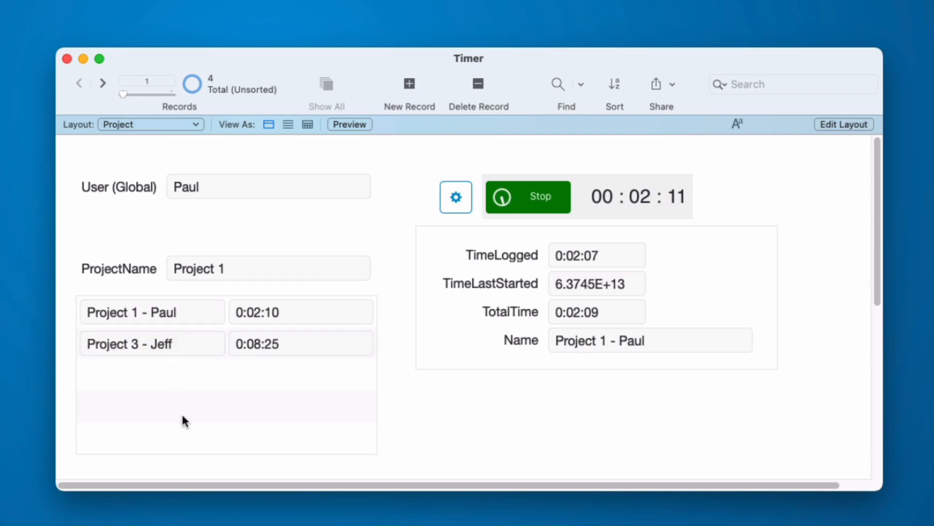
left_click(101, 84)
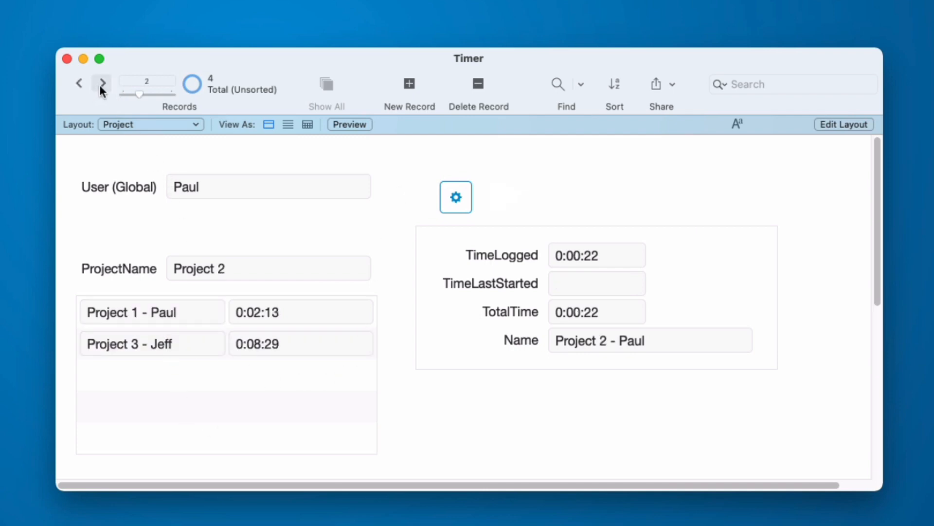
left_click(101, 83)
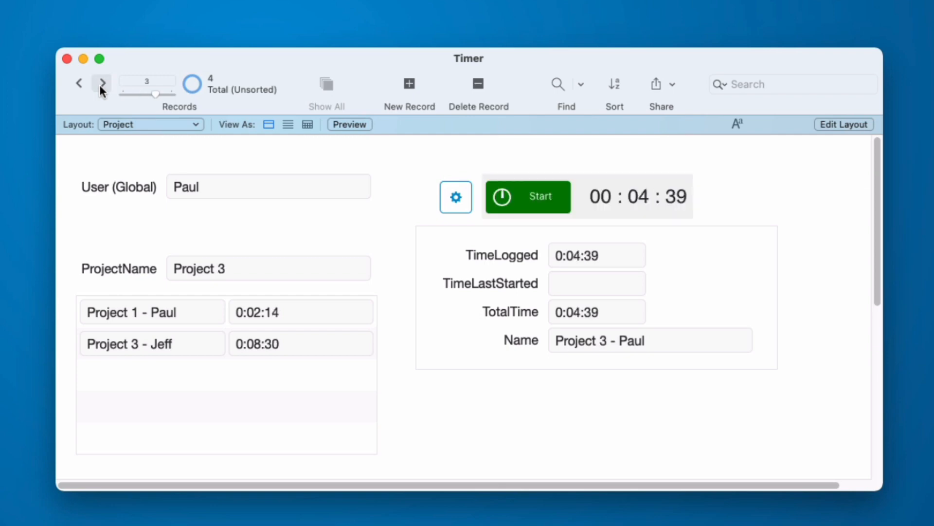
left_click(503, 201)
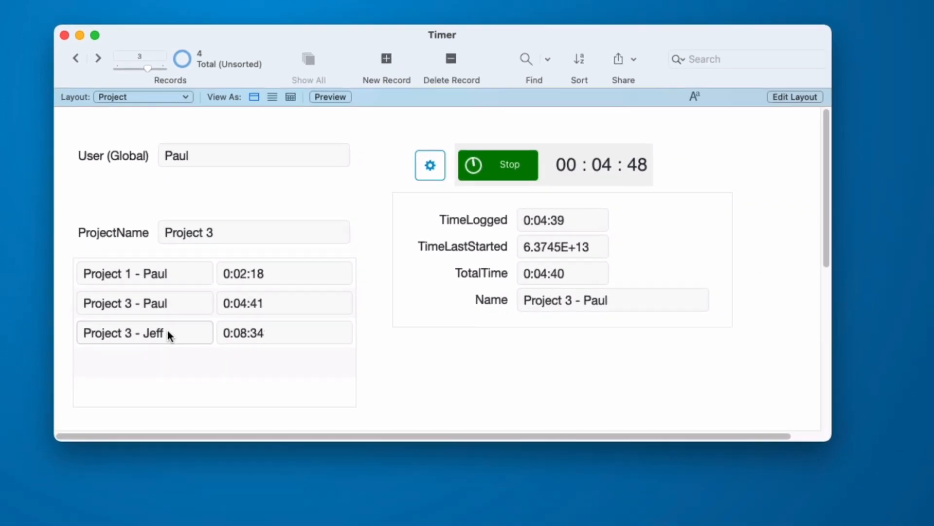
- Add the criterion User = User to the relationship between Project and Timer_active, and save the database definition
key("super+shift+d")
double_click(370, 255)
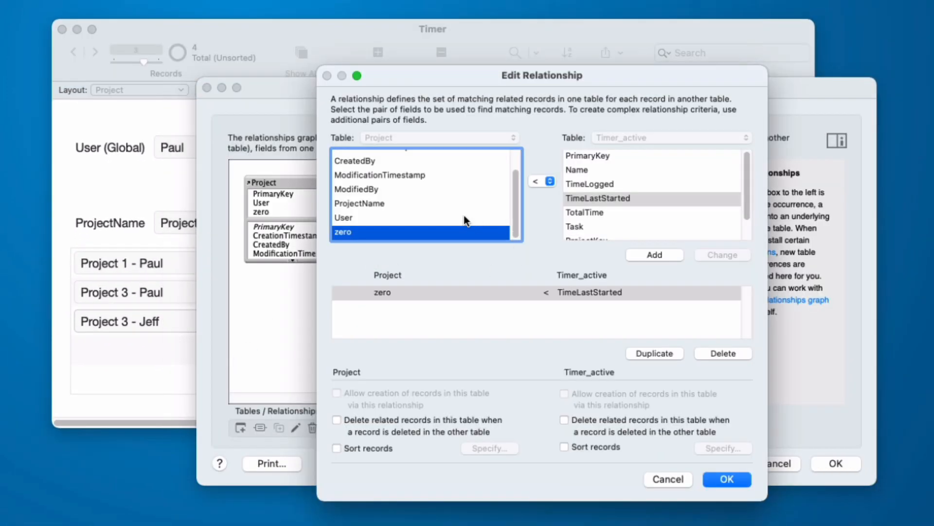
left_click(464, 218)
scroll(603, 217, "down", 2)
left_click(593, 232)
left_click(545, 182)
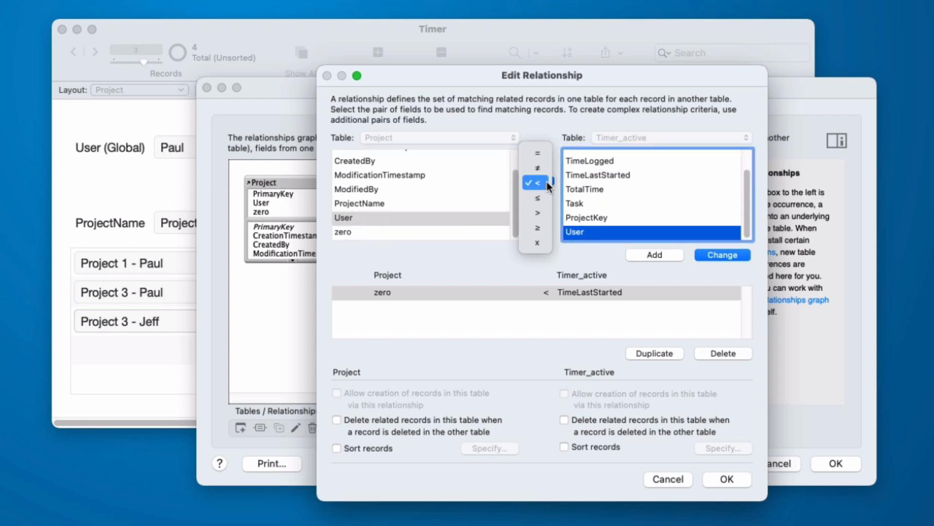
left_click(539, 154)
left_click(654, 254)
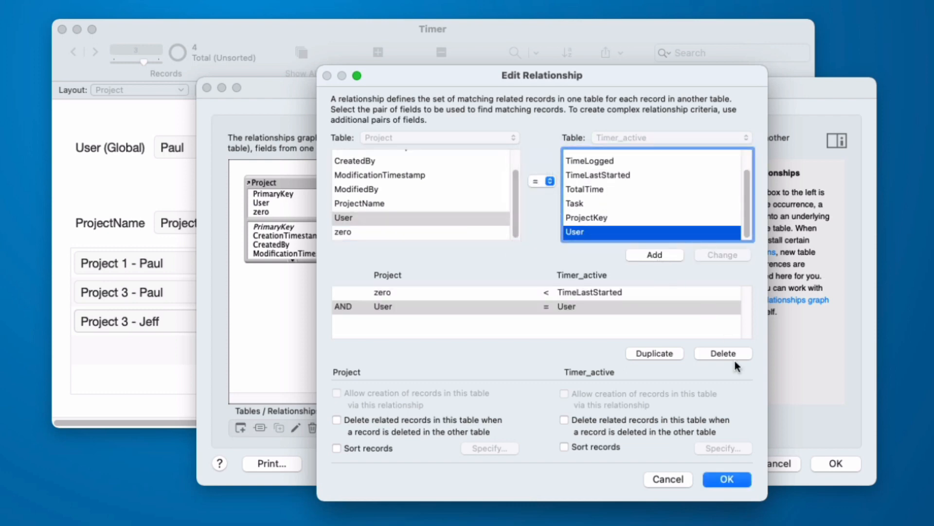
left_click(727, 477)
left_click(834, 463)
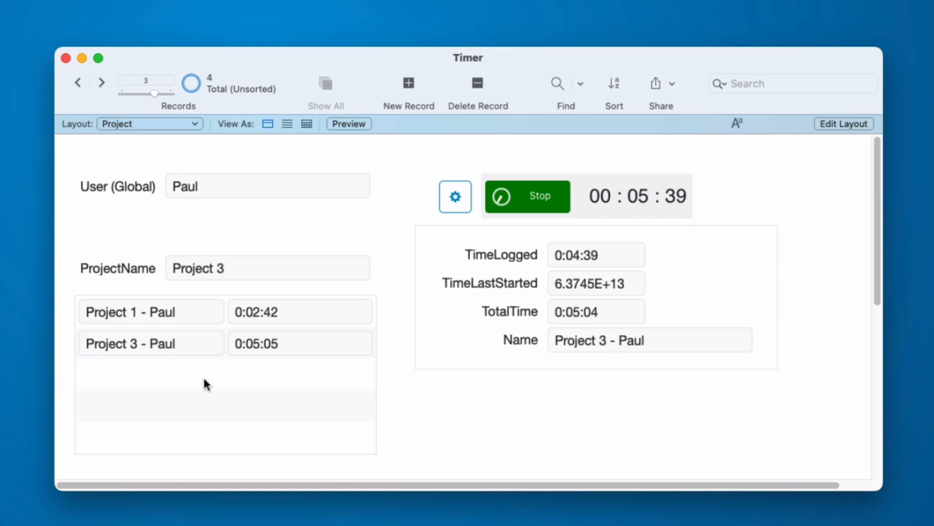